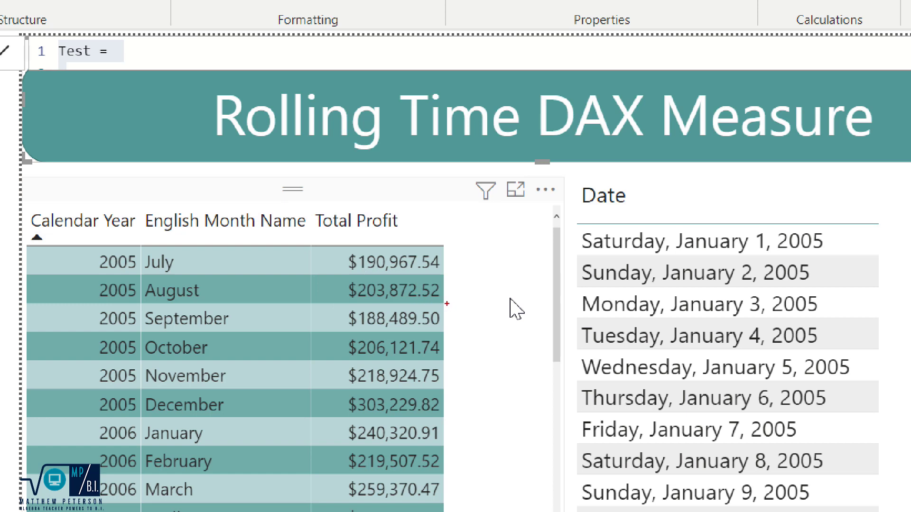
pyautogui.moveTo(444, 304)
pyautogui.mouseDown()
pyautogui.moveTo(457, 330)
pyautogui.moveTo(518, 332)
pyautogui.mouseUp()
pyautogui.moveTo(348, 249)
pyautogui.mouseDown()
pyautogui.moveTo(367, 303)
pyautogui.moveTo(442, 331)
pyautogui.mouseUp()
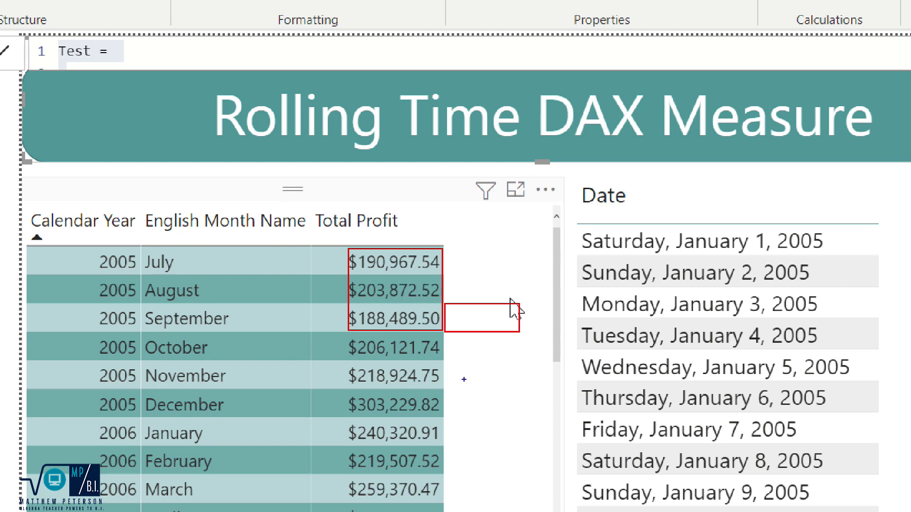
pyautogui.moveTo(446, 363)
pyautogui.mouseDown()
pyautogui.moveTo(518, 384)
pyautogui.moveTo(495, 371)
pyautogui.mouseUp()
pyautogui.moveTo(339, 308)
pyautogui.mouseDown()
pyautogui.moveTo(394, 362)
pyautogui.moveTo(440, 383)
pyautogui.mouseUp()
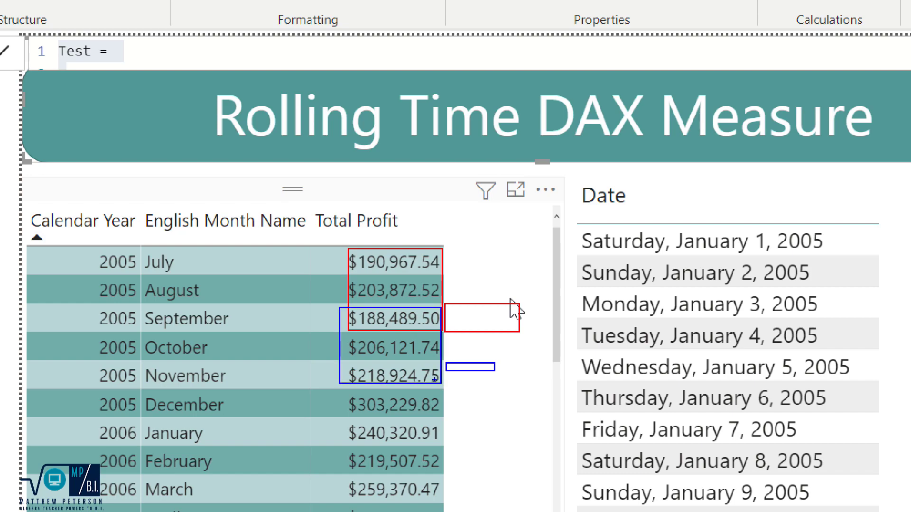
pyautogui.press('Escape')
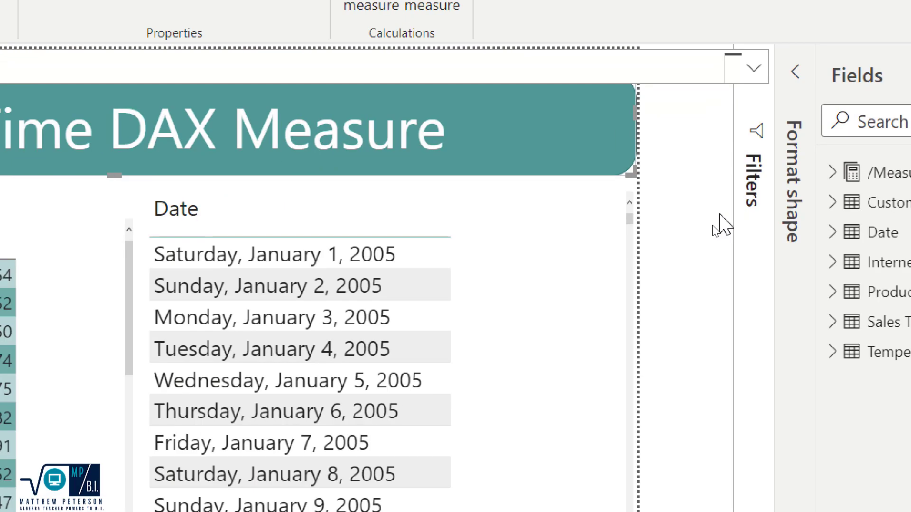
# Create a new measure in the Internet Sales table and name it Rolling 3 Month Total Profit.
pyautogui.click(552, 331)
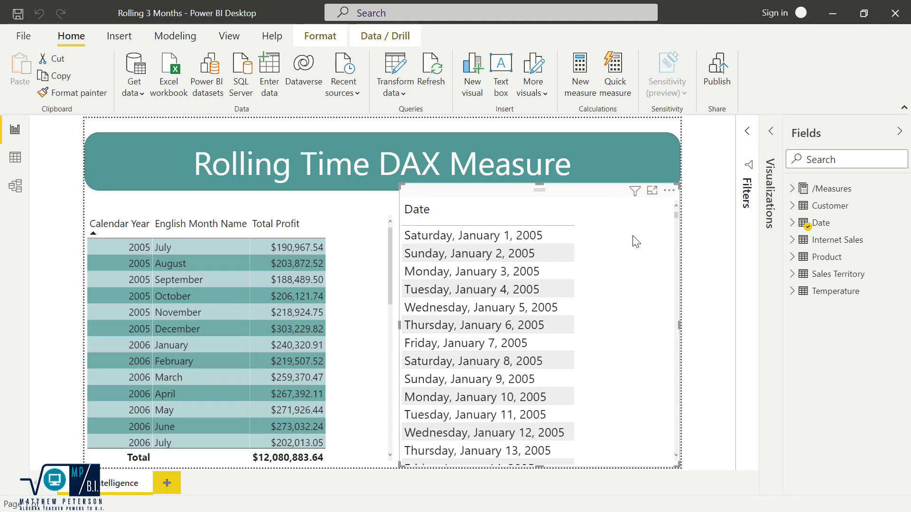
pyautogui.rightClick(813, 241)
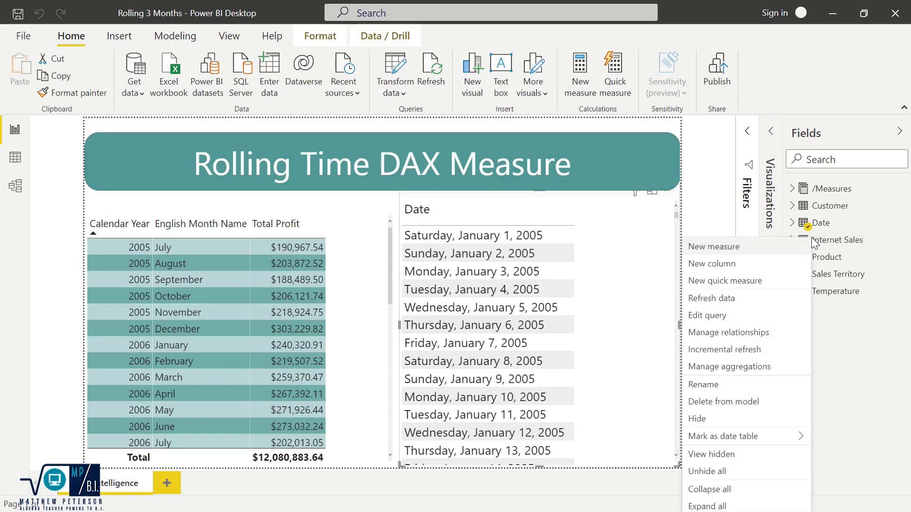
pyautogui.click(733, 252)
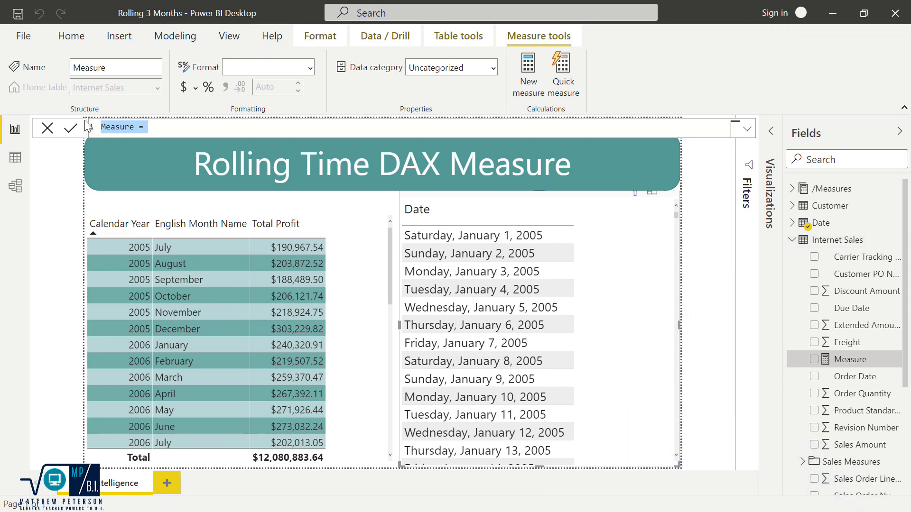
pyautogui.scroll(5, 143, 127)
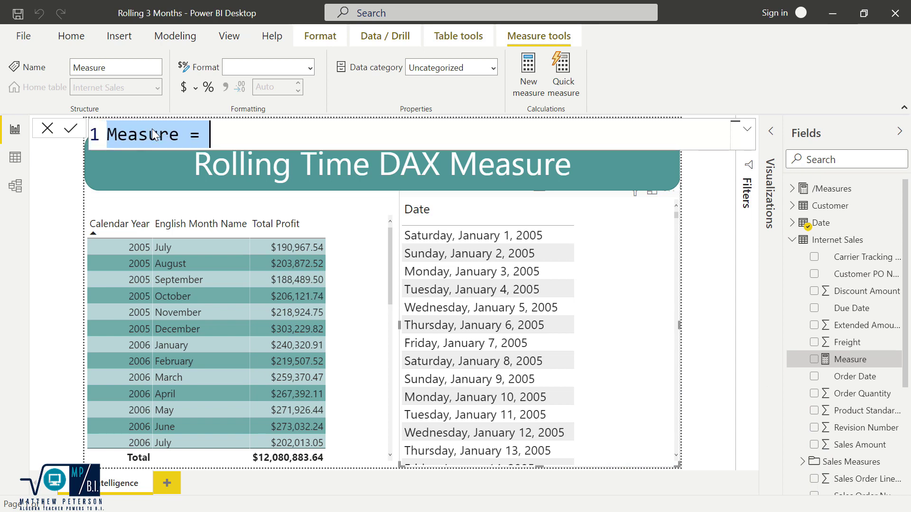
pyautogui.doubleClick(153, 139)
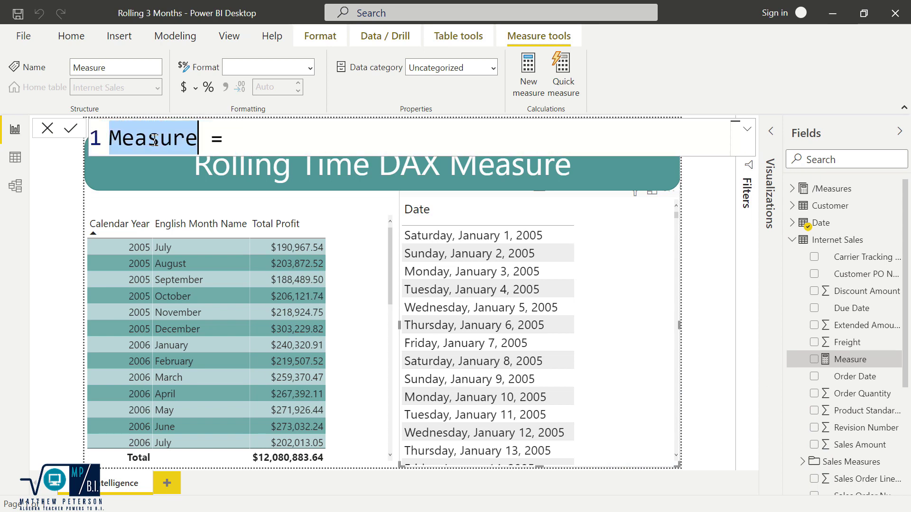
pyautogui.write('Rolling 3 M')
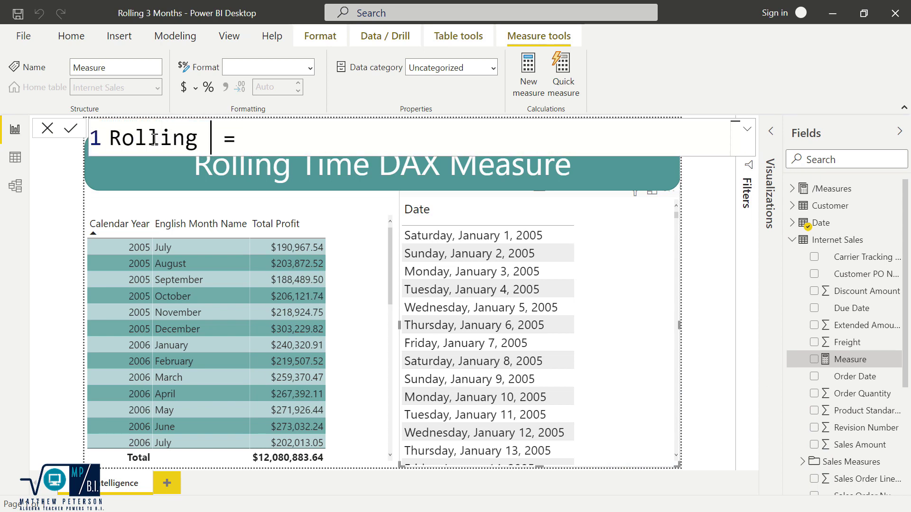
pyautogui.write('onth Tota')
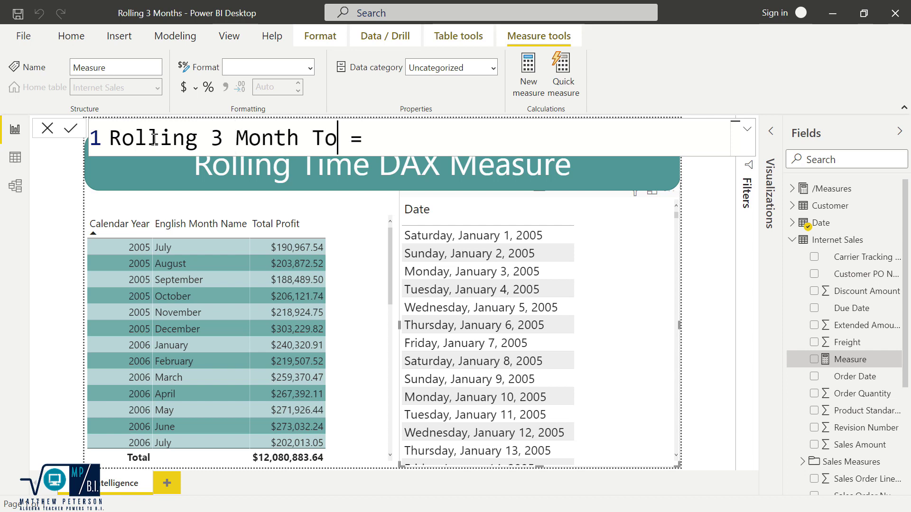
pyautogui.write('l Profit')
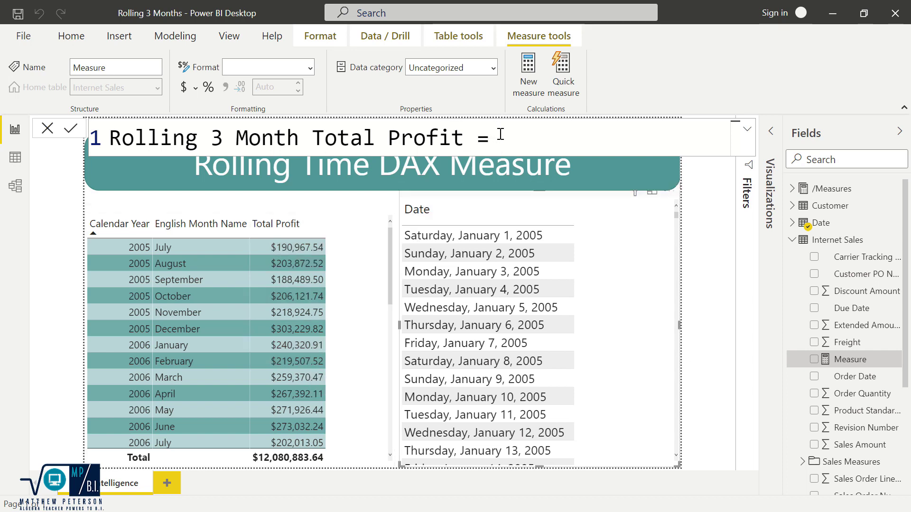
# Declare a variable StartDay two lines below the measure name and begin its expression with the DATEADD function.
pyautogui.hotkey('shift', 'Return')
pyautogui.hotkey('shift', 'Return')
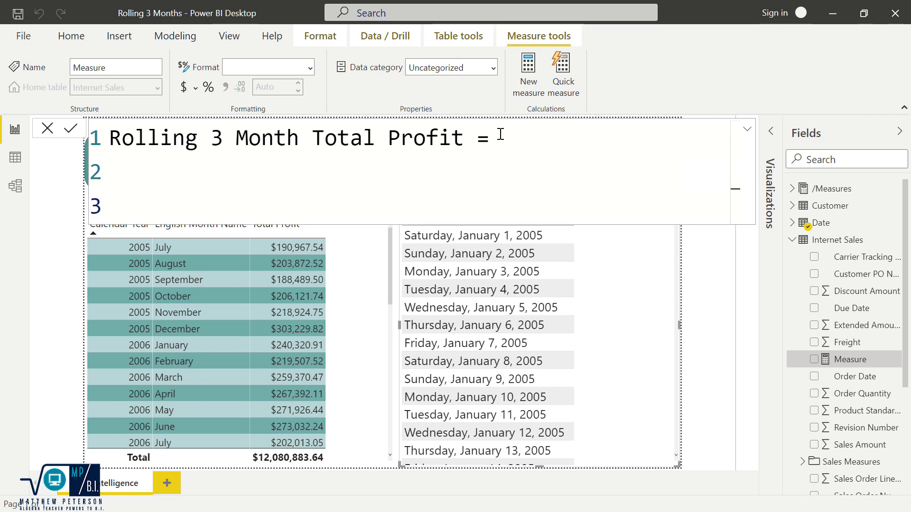
pyautogui.write('var')
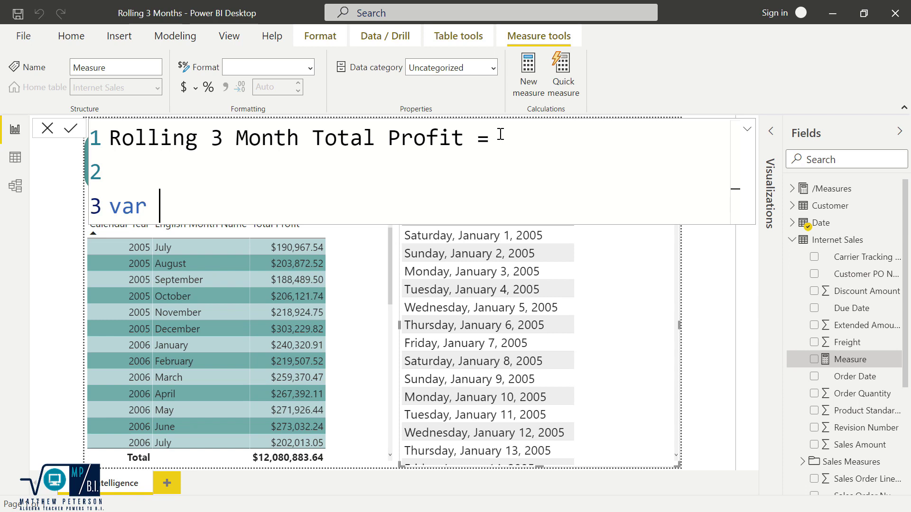
pyautogui.write(' StartDay')
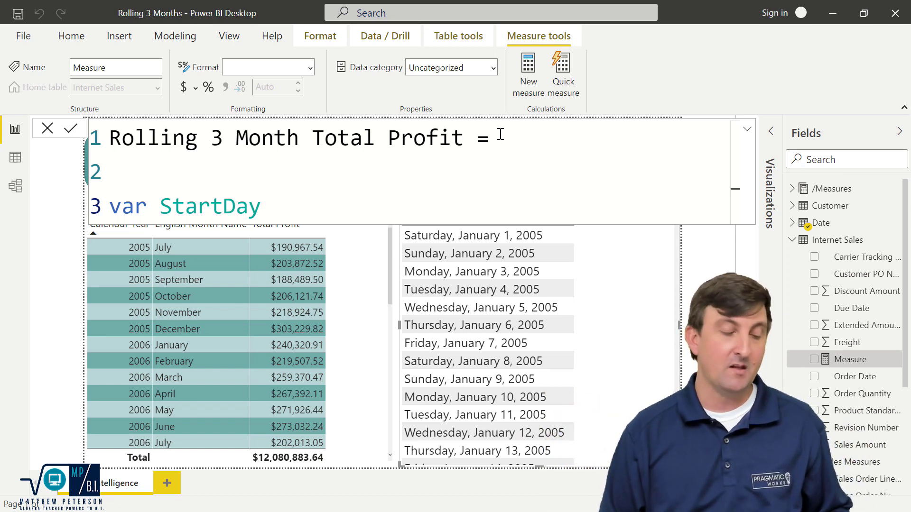
pyautogui.write('=')
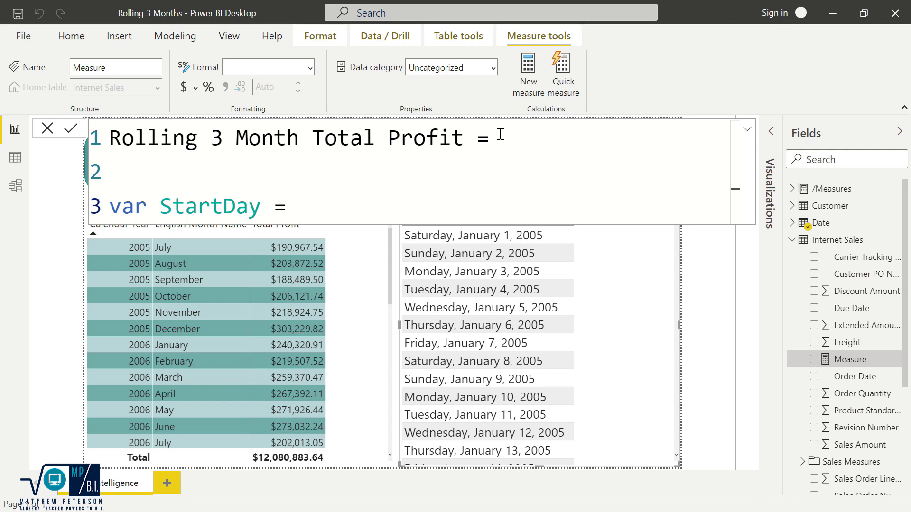
pyautogui.write(' dateadd')
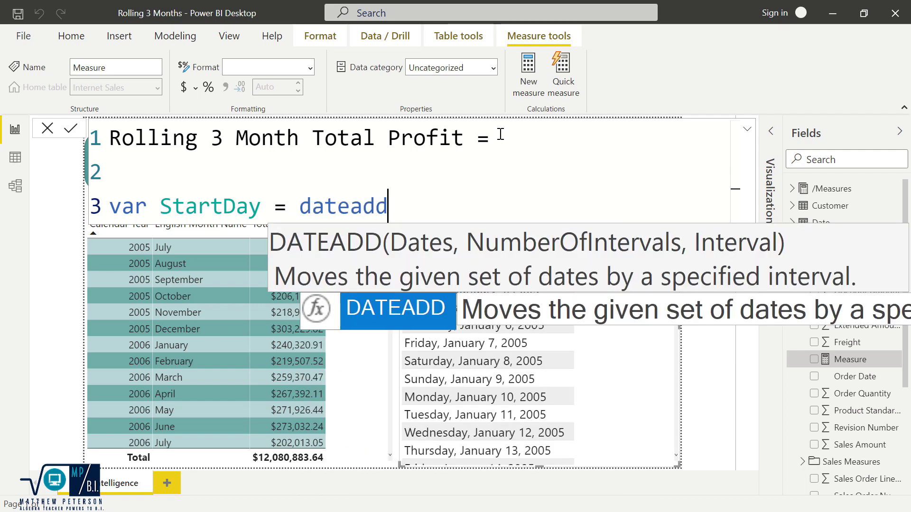
pyautogui.press('Tab')
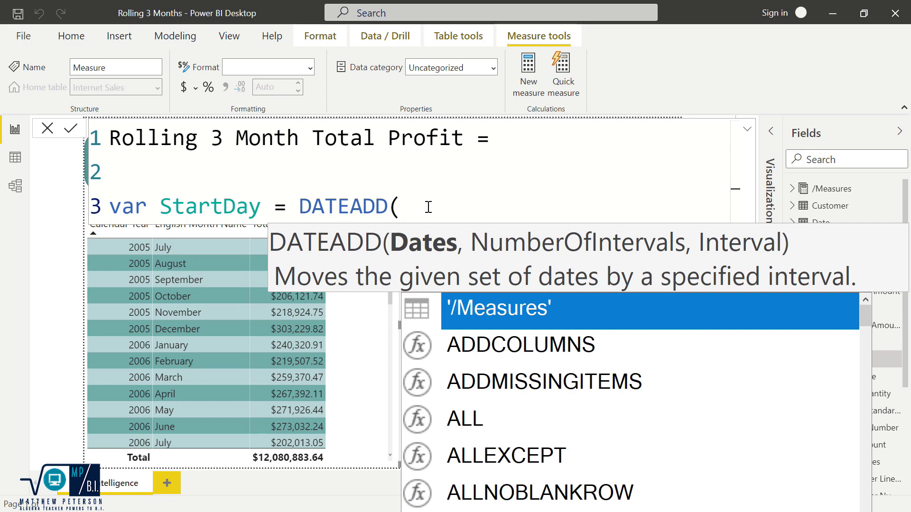
# Supply 'Date'[Date] as DATEADD's dates argument and -3 as its number of intervals.
pyautogui.write("'d")
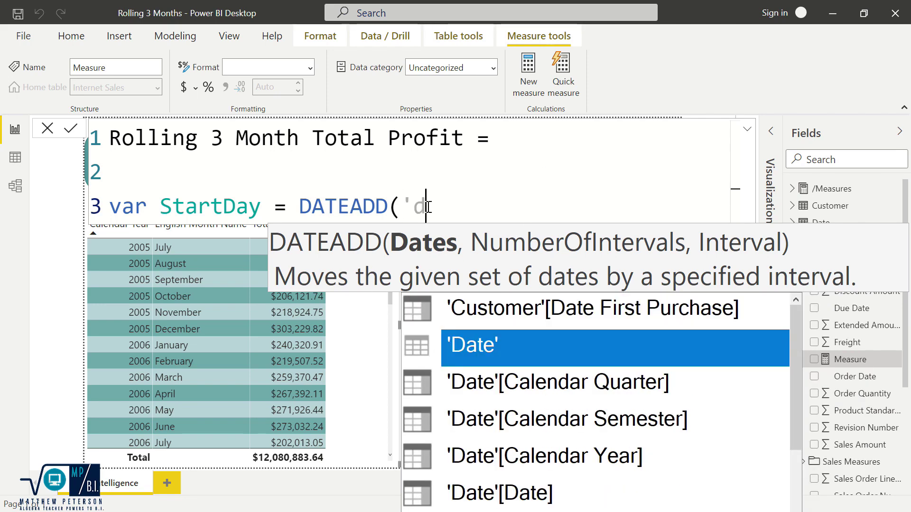
pyautogui.press('Down')
pyautogui.press('Down')
pyautogui.press('Down')
pyautogui.press('Down')
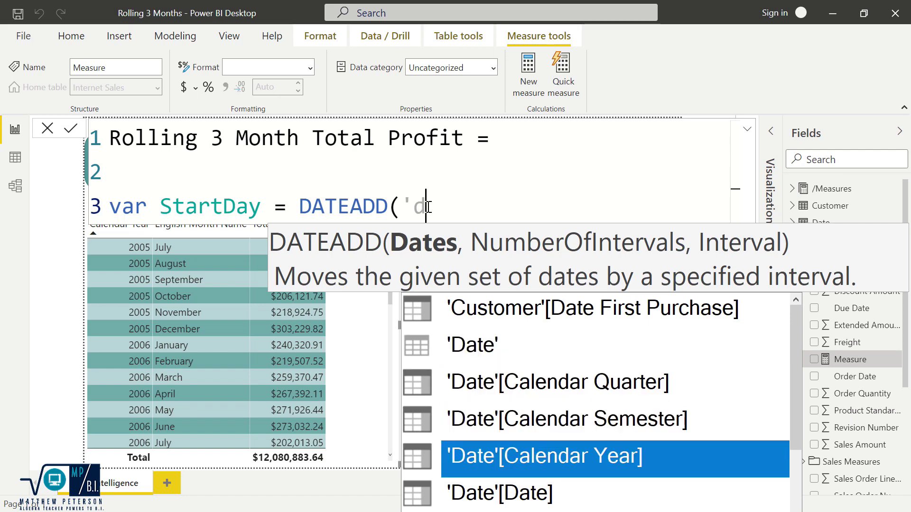
pyautogui.press('Tab')
pyautogui.write(',')
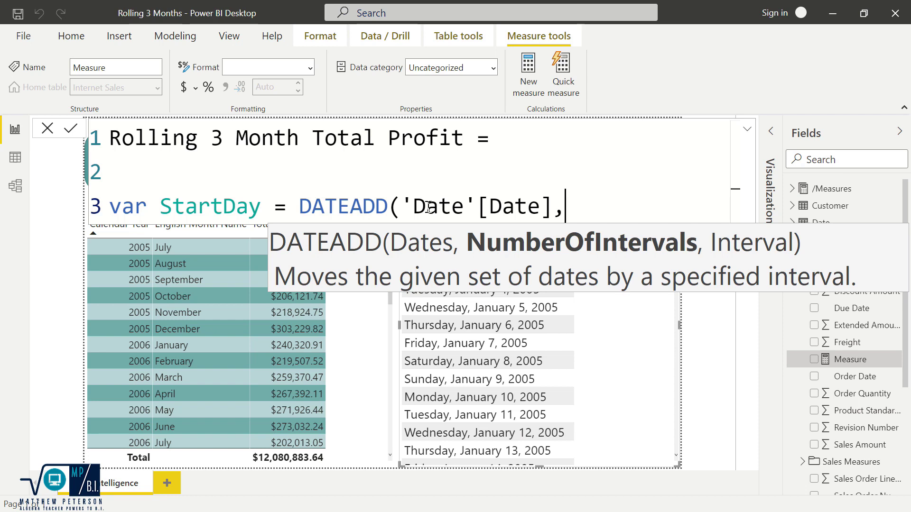
pyautogui.write('-3,')
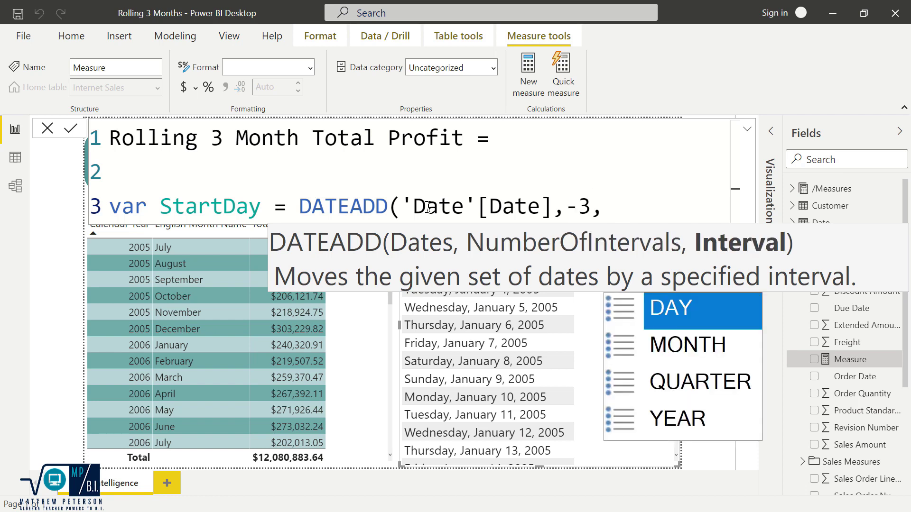
# Complete the DATEADD expression with MONTH as the interval and a closing parenthesis.
pyautogui.press('Down')
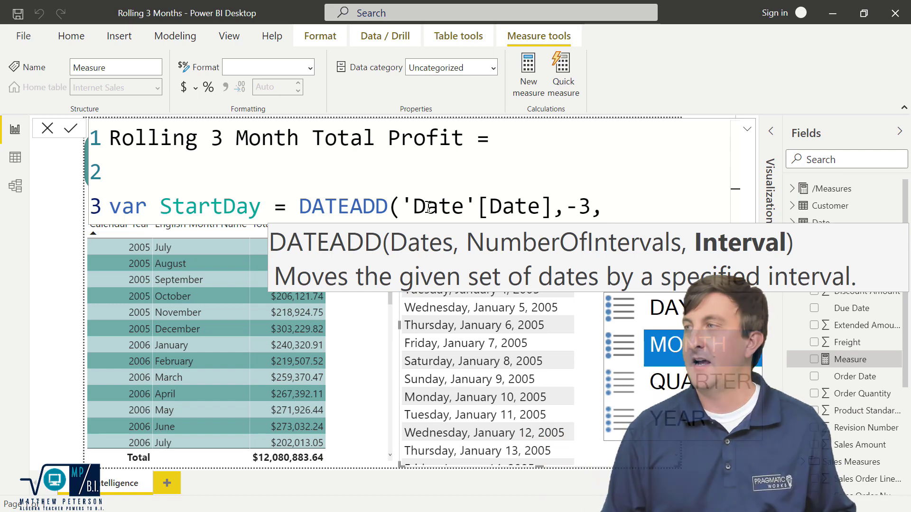
pyautogui.write(')')
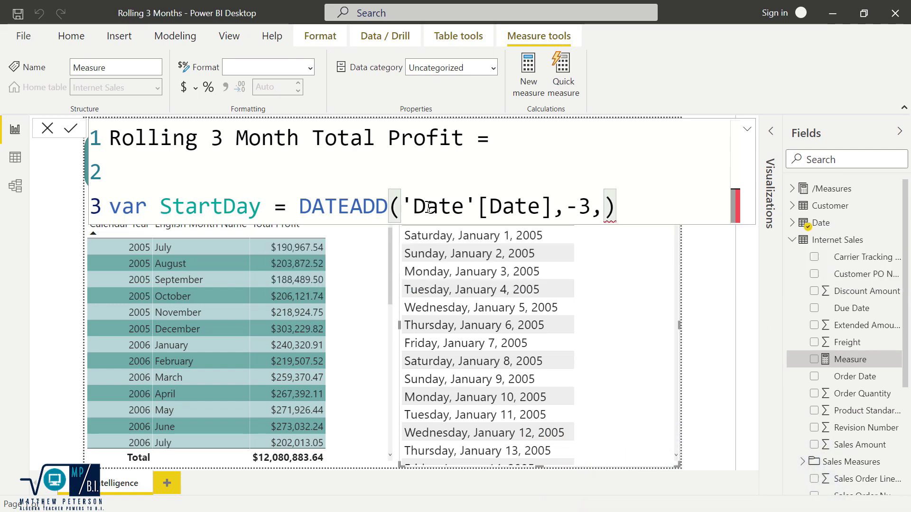
pyautogui.press('BackSpace')
pyautogui.press('BackSpace')
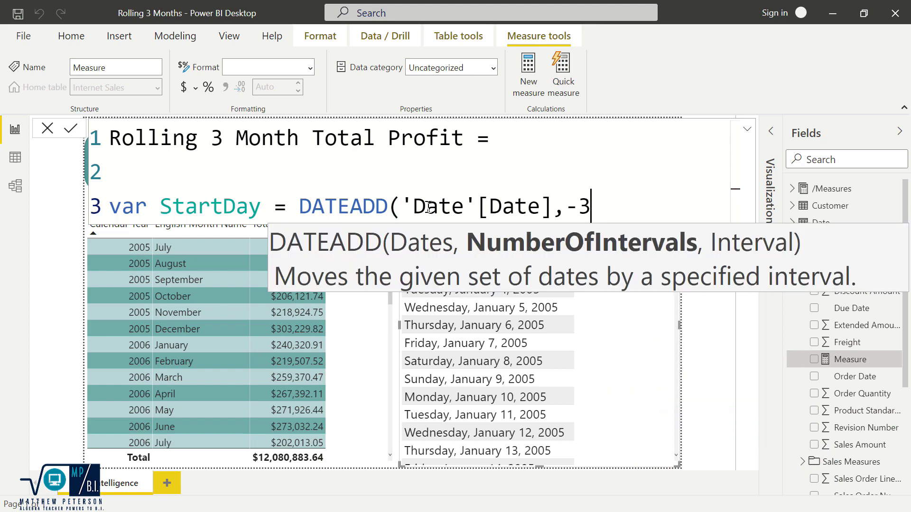
pyautogui.write(')')
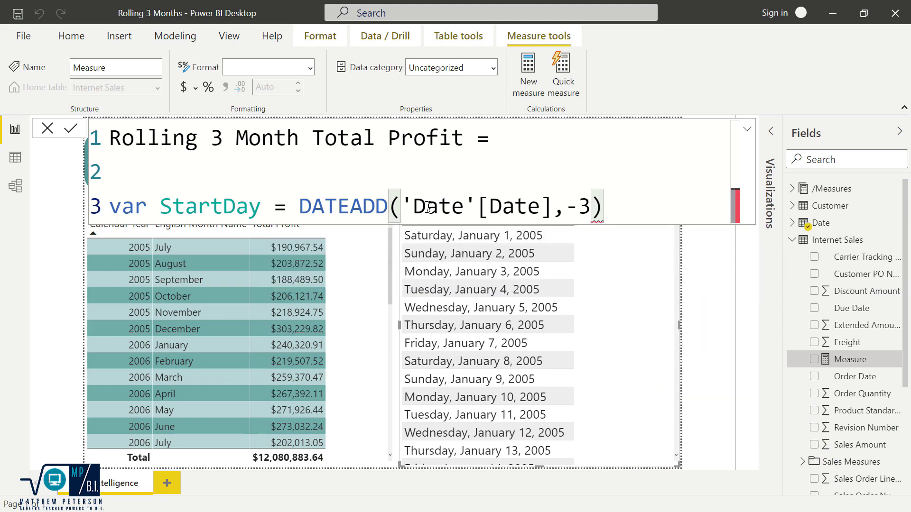
pyautogui.press('BackSpace')
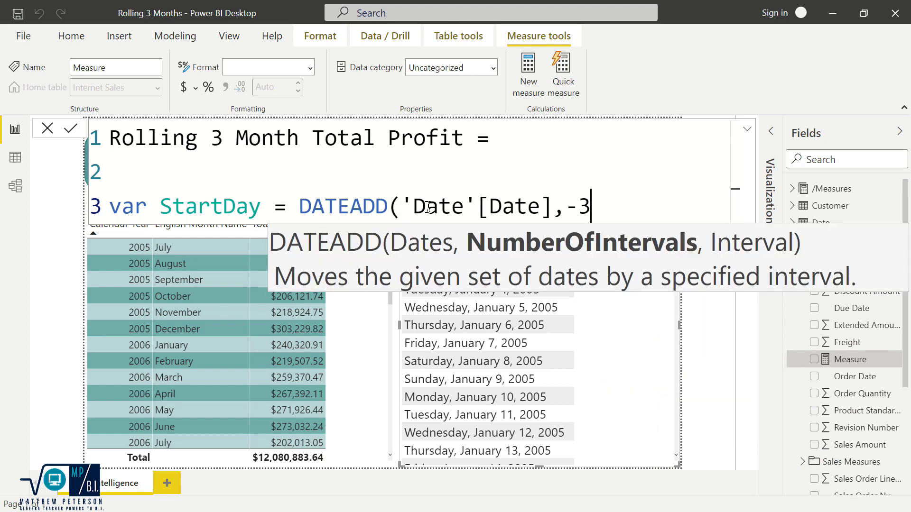
pyautogui.write(',MONTH)')
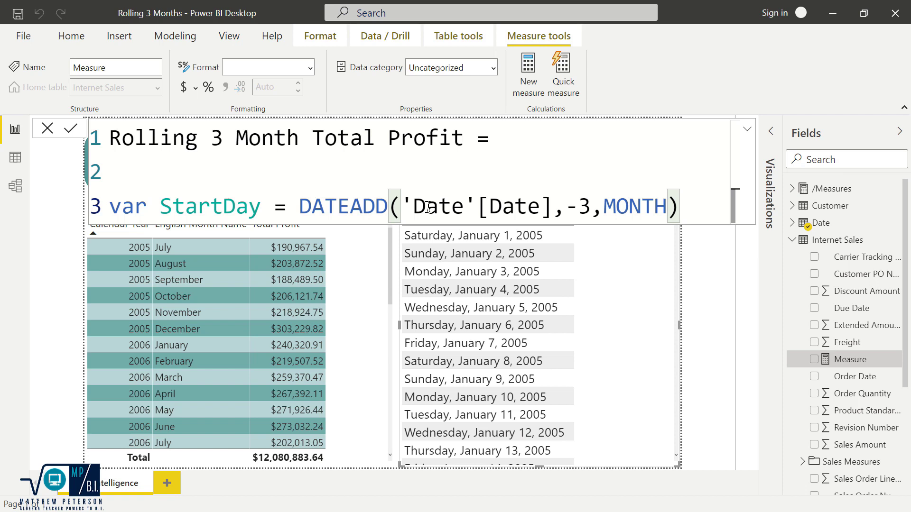
# Add a return section that outputs the StartDay variable, with blank lines between parts, and commit the measure.
pyautogui.hotkey('shift', 'Return')
pyautogui.hotkey('shift', 'Return')
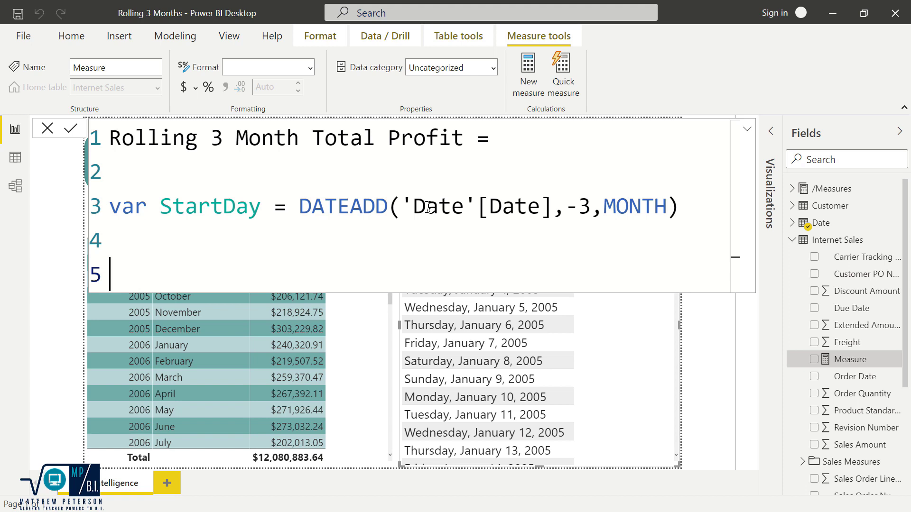
pyautogui.write('ret')
pyautogui.press('BackSpace')
pyautogui.press('BackSpace')
pyautogui.write('urn')
pyautogui.press('Return')
pyautogui.press('Return')
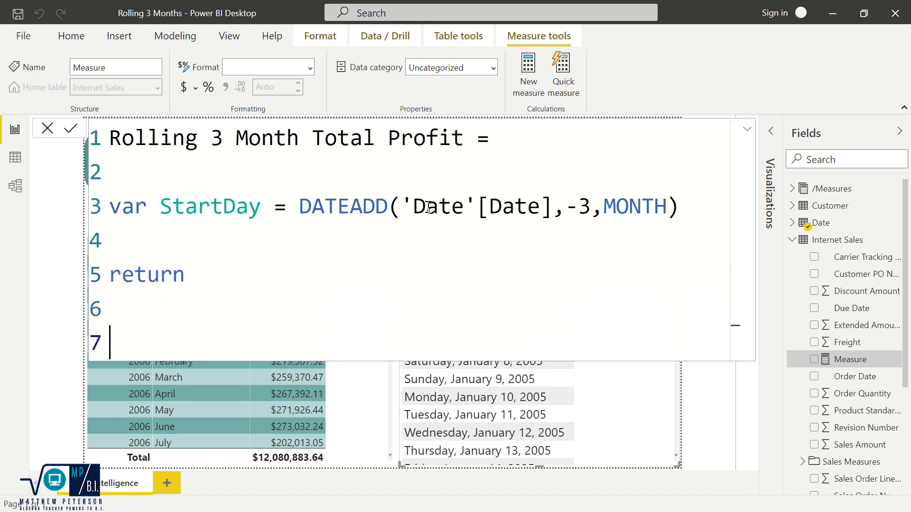
pyautogui.write('start')
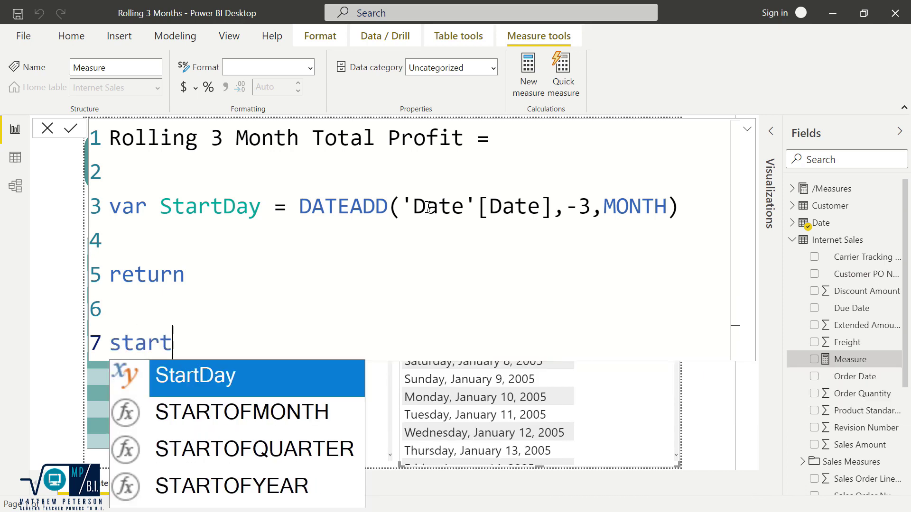
pyautogui.press('Tab')
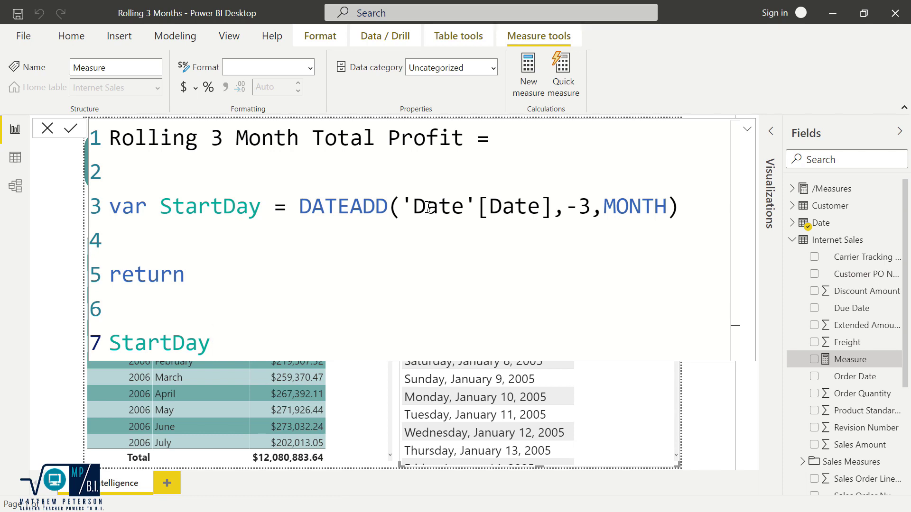
pyautogui.press('Return')
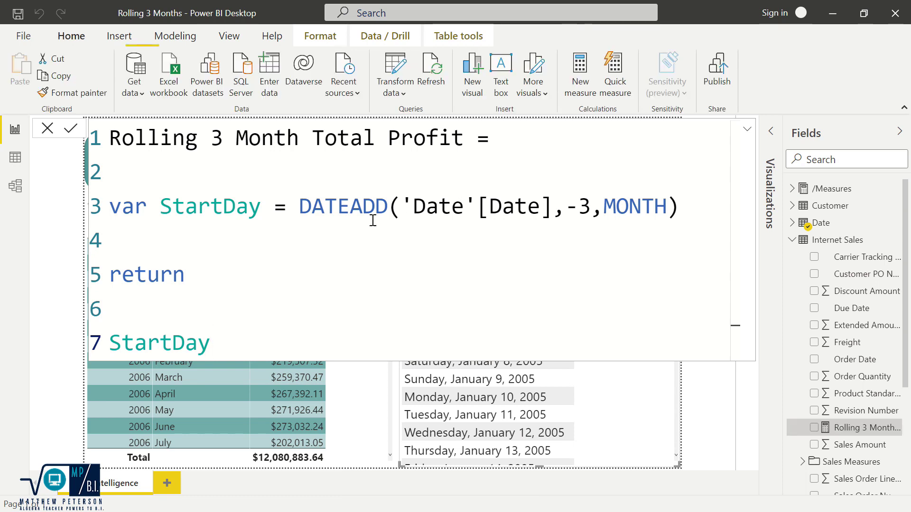
# Collapse the formula editor, add the Rolling 3 Month Total Profit measure to the Date table visual, and open the visual's error details.
pyautogui.click(748, 132)
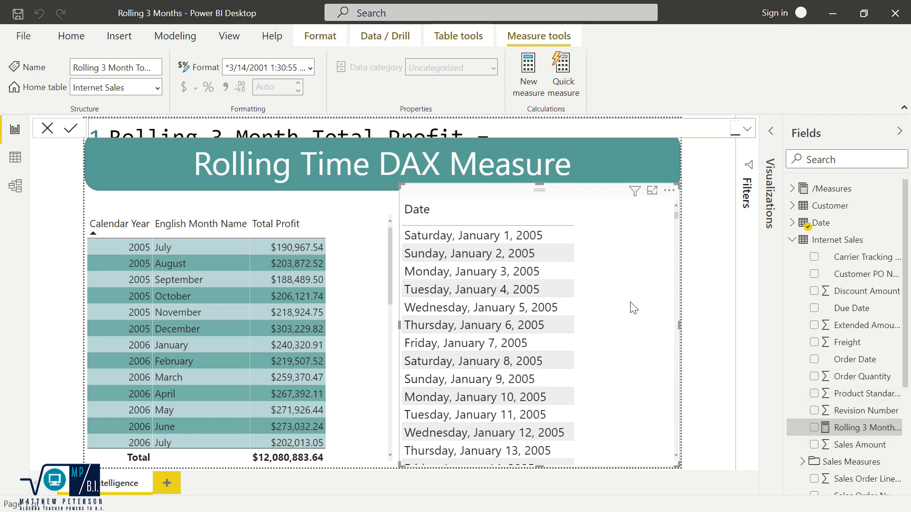
pyautogui.moveTo(849, 427); pyautogui.dragTo(598, 337)
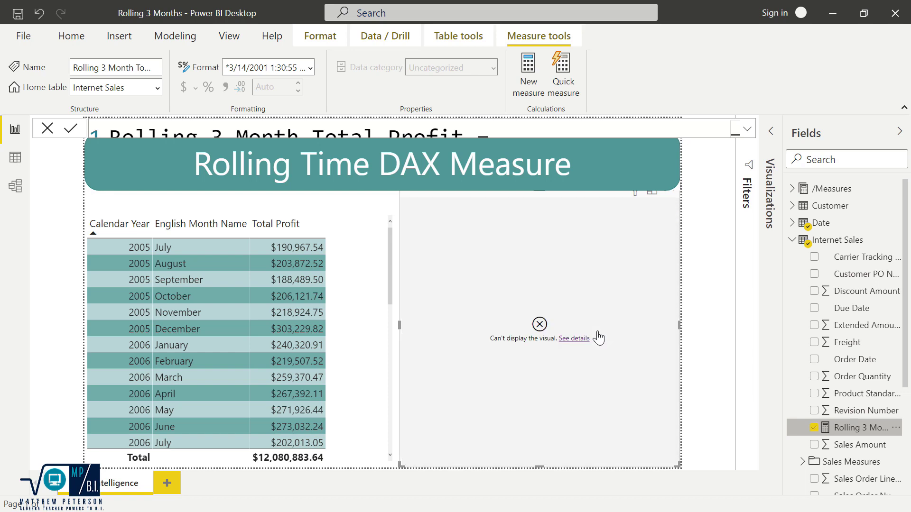
pyautogui.click(569, 339)
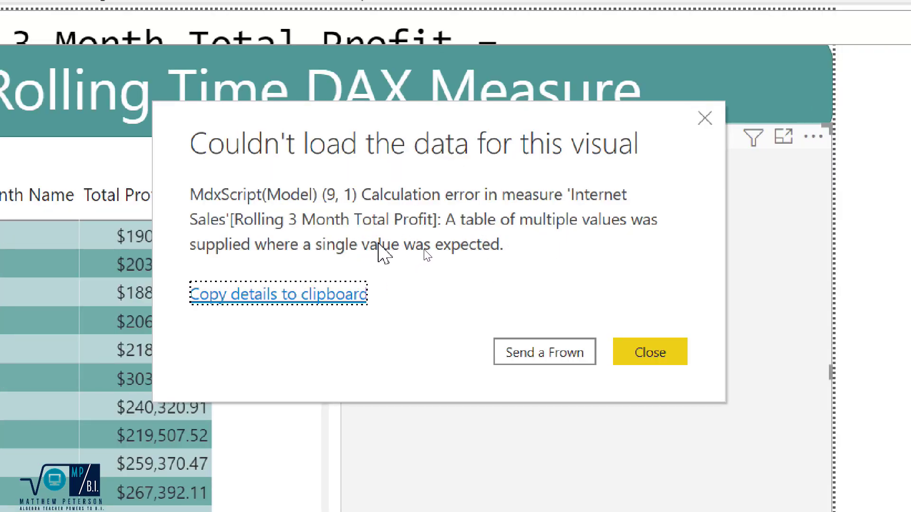
# Dismiss the error details, wrap StartDay's DATEADD expression in LASTDATE with a closing parenthesis, and commit the measure.
pyautogui.click(650, 356)
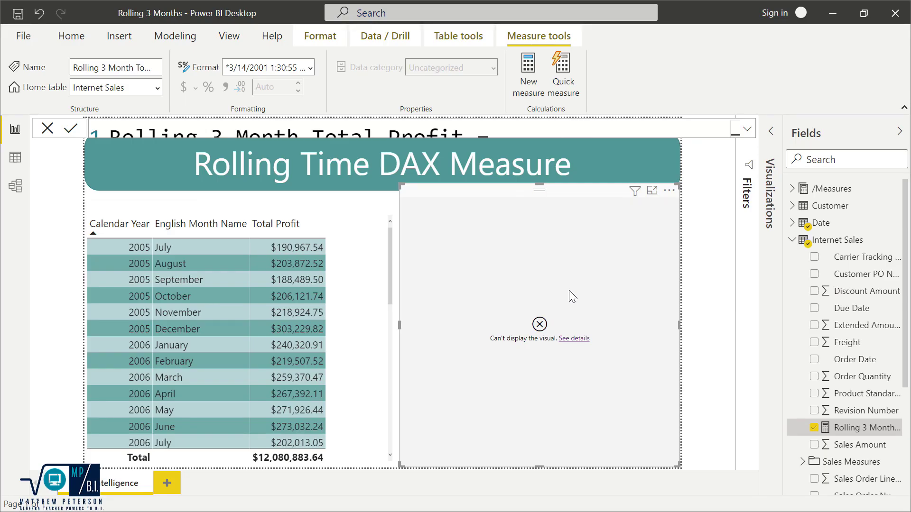
pyautogui.click(747, 129)
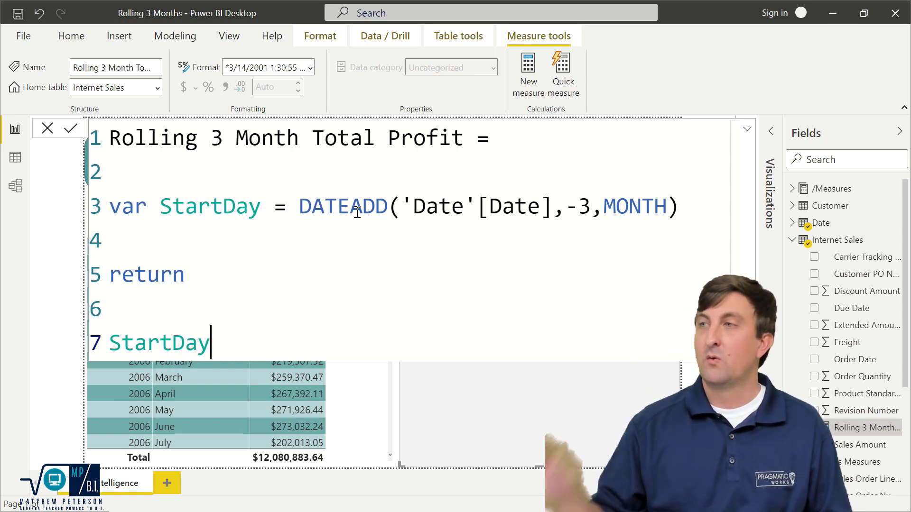
pyautogui.click(299, 206)
pyautogui.doubleClick(300, 206)
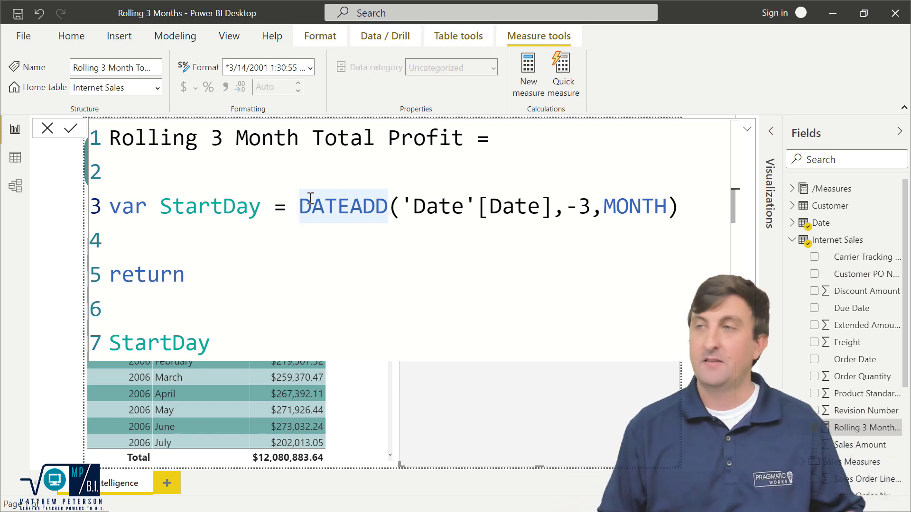
pyautogui.write('last')
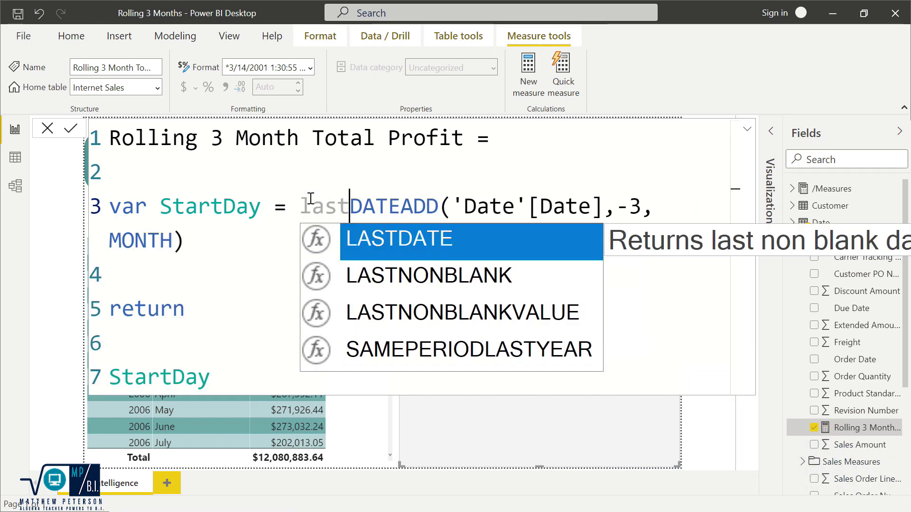
pyautogui.press('Tab')
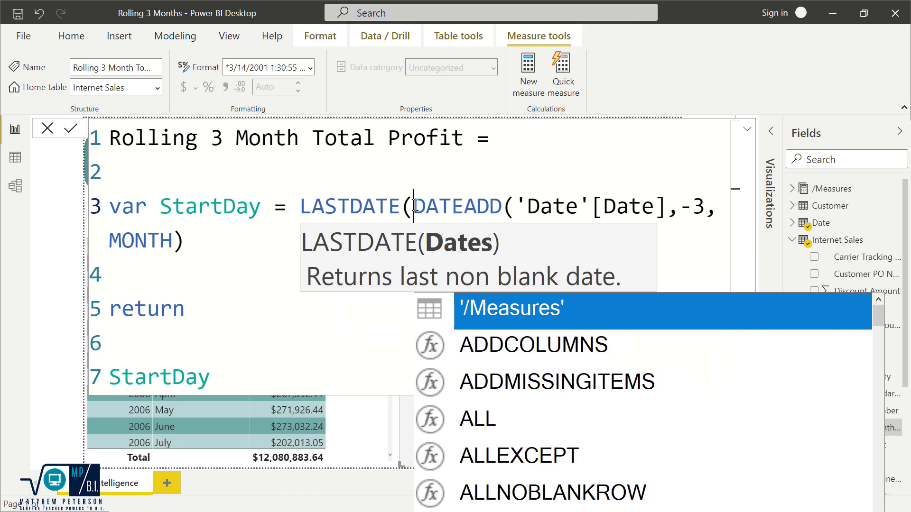
pyautogui.click(240, 234)
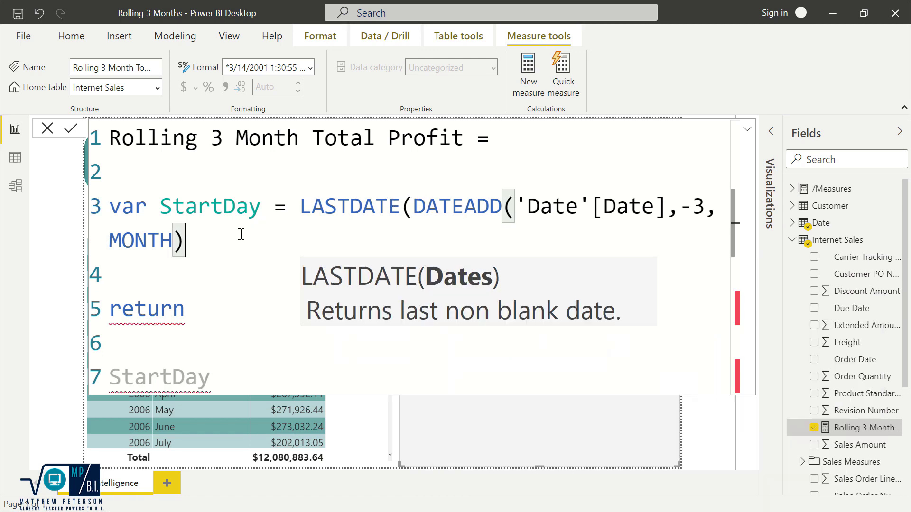
pyautogui.write('(')
pyautogui.press('BackSpace')
pyautogui.write(')')
pyautogui.press('Return')
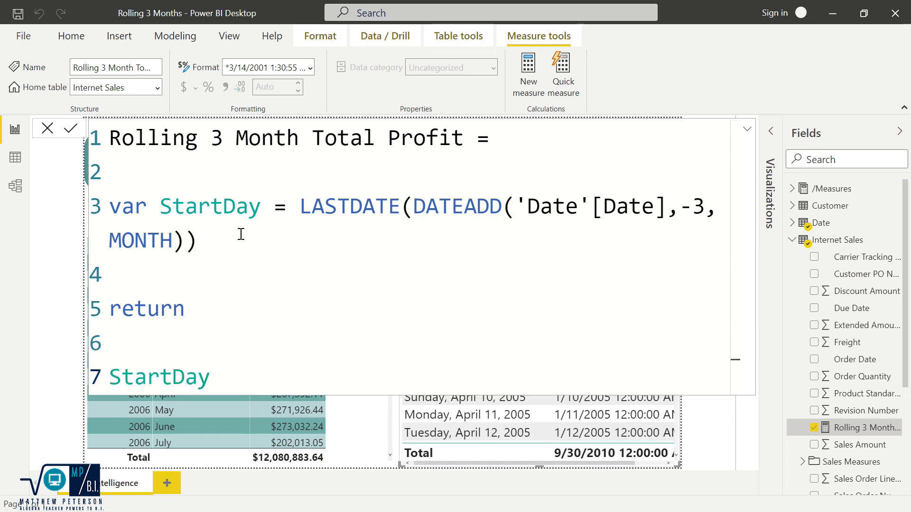
# Collapse the formula editor and compare each date with its StartDay result across the 2005 and 2006 rows of the date table visual.
pyautogui.click(747, 129)
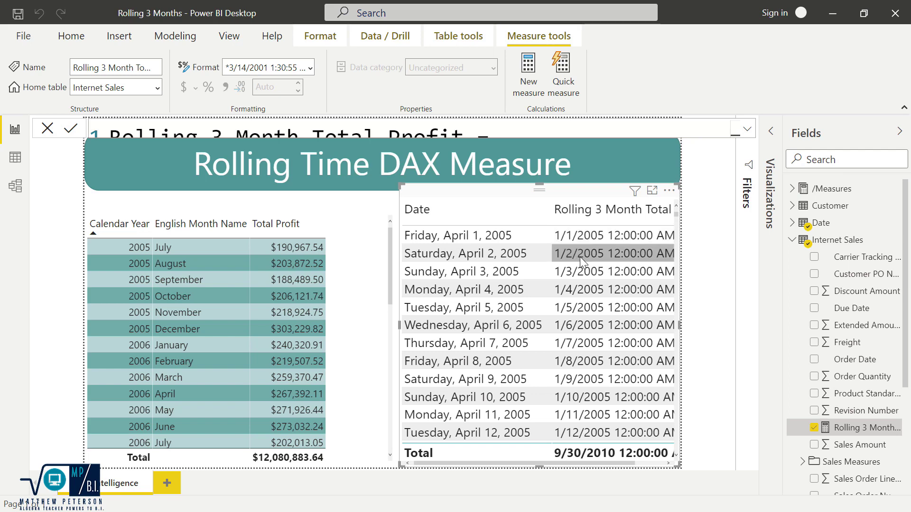
pyautogui.scroll(-1, 568, 260)
pyautogui.scroll(-20, 568, 261)
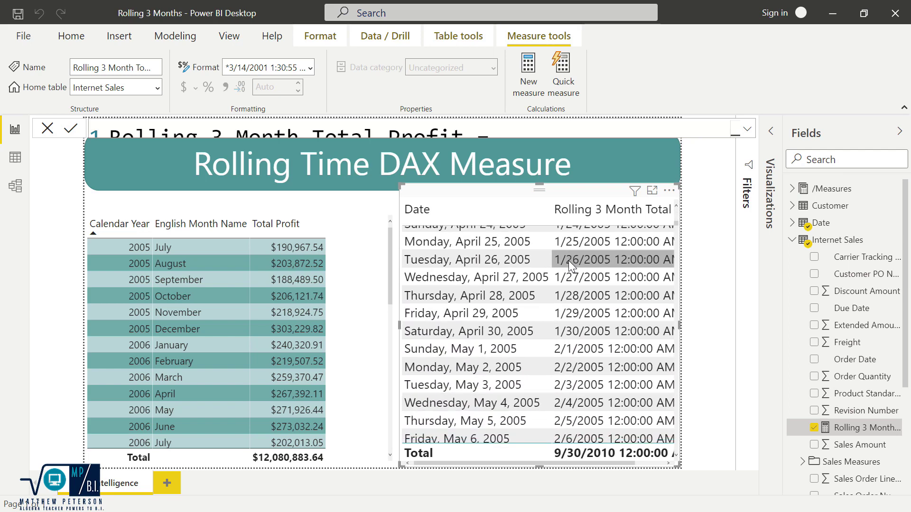
pyautogui.scroll(-20, 570, 283)
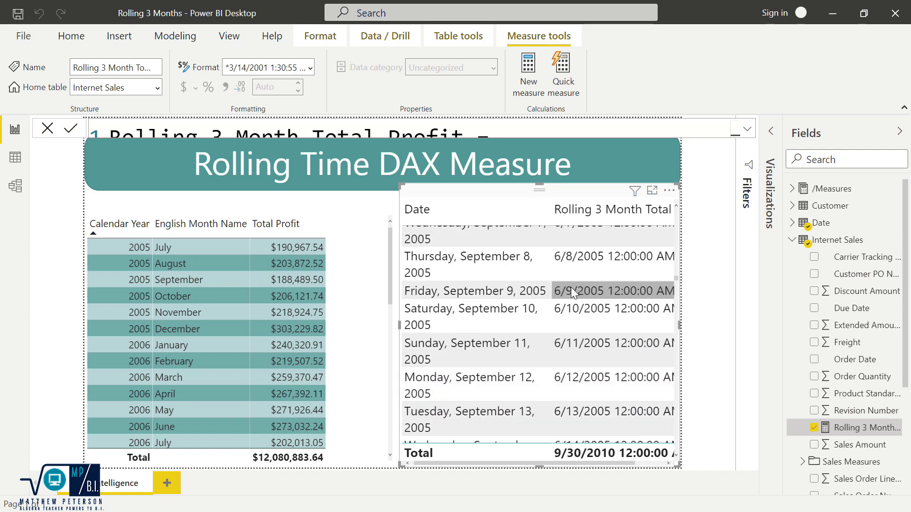
pyautogui.scroll(-20, 572, 287)
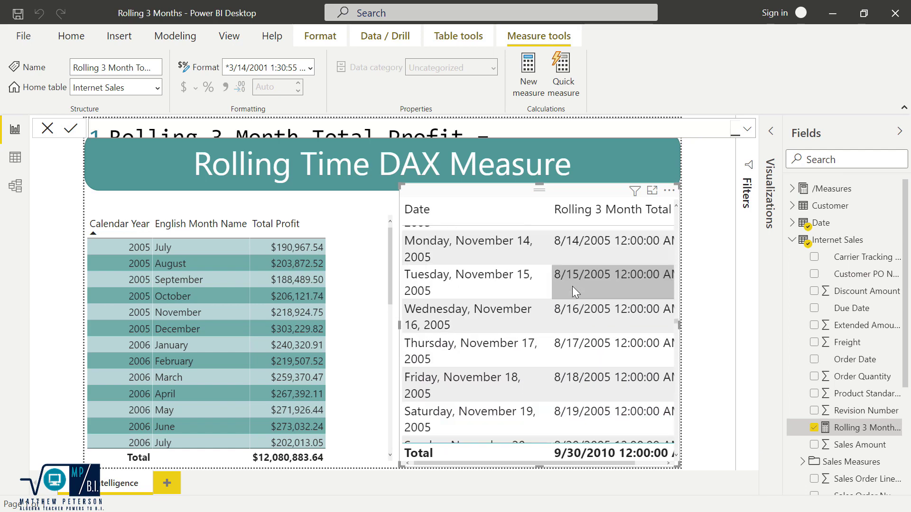
pyautogui.scroll(-20, 573, 294)
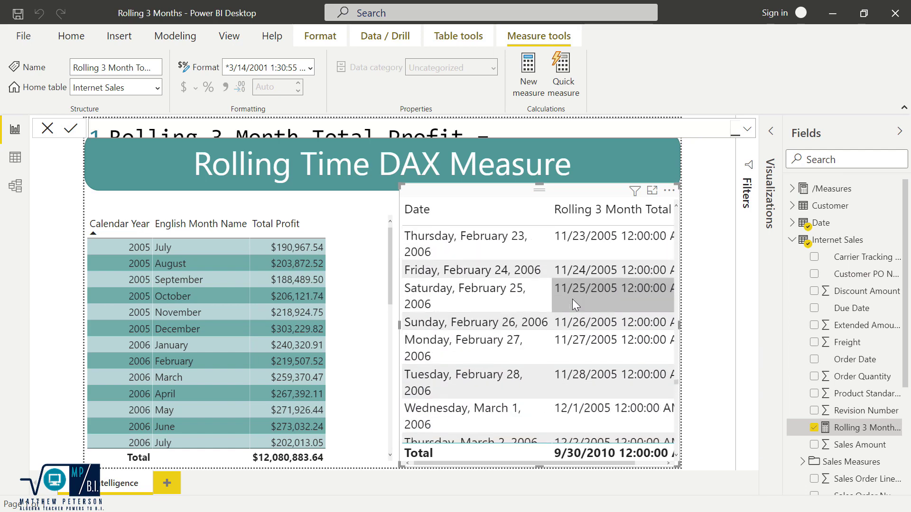
pyautogui.scroll(2, 567, 297)
pyautogui.scroll(-1, 552, 321)
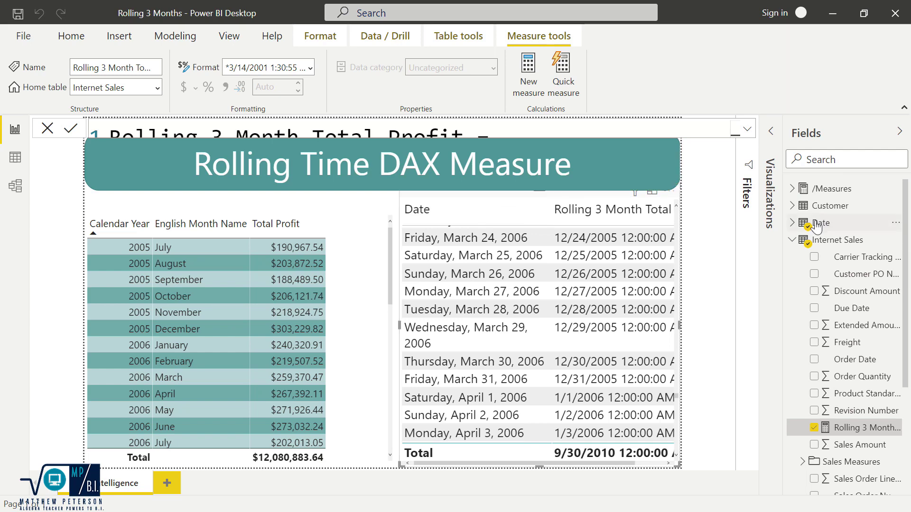
# Replace the Date field with English Month Name from the Date table as the first column of the measure's table visual.
pyautogui.click(769, 133)
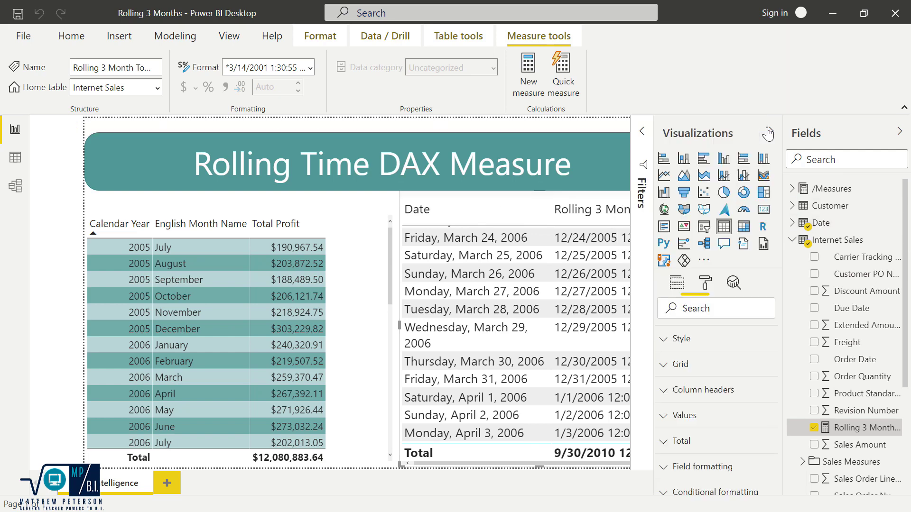
pyautogui.click(680, 284)
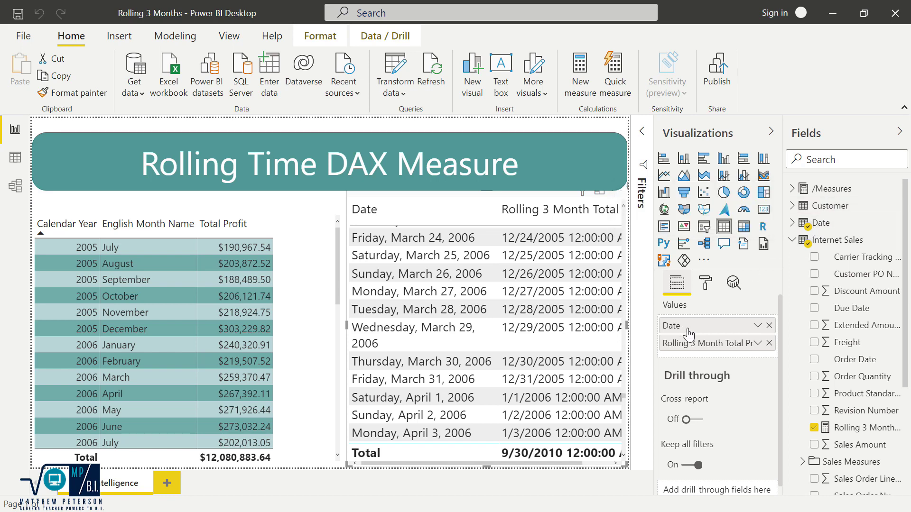
pyautogui.click(769, 327)
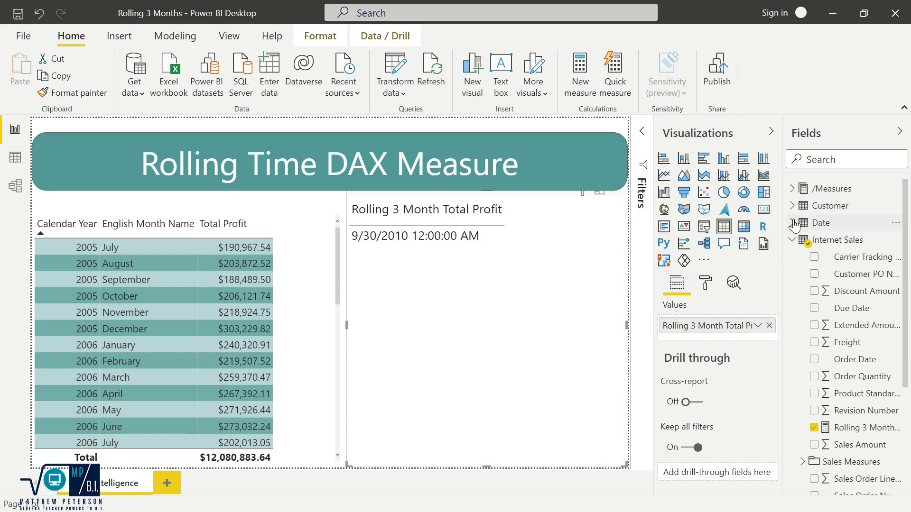
pyautogui.click(792, 222)
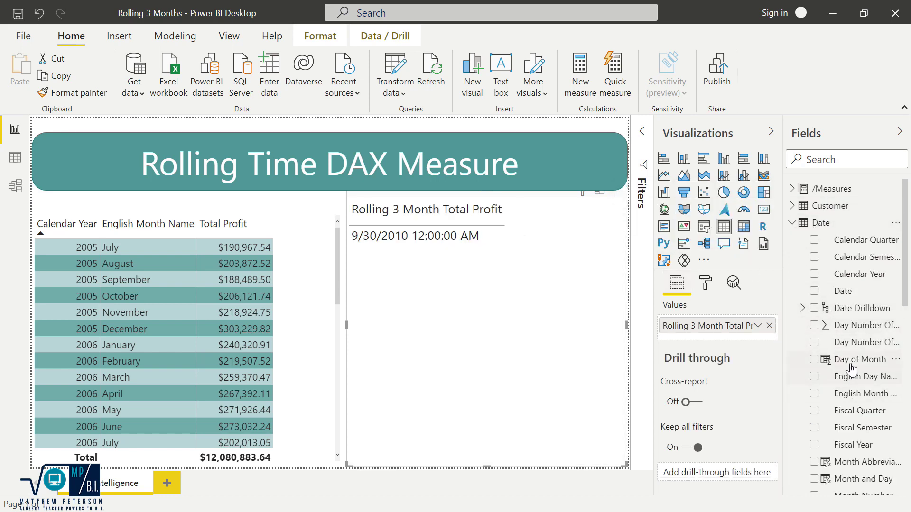
pyautogui.moveTo(854, 399); pyautogui.dragTo(697, 324)
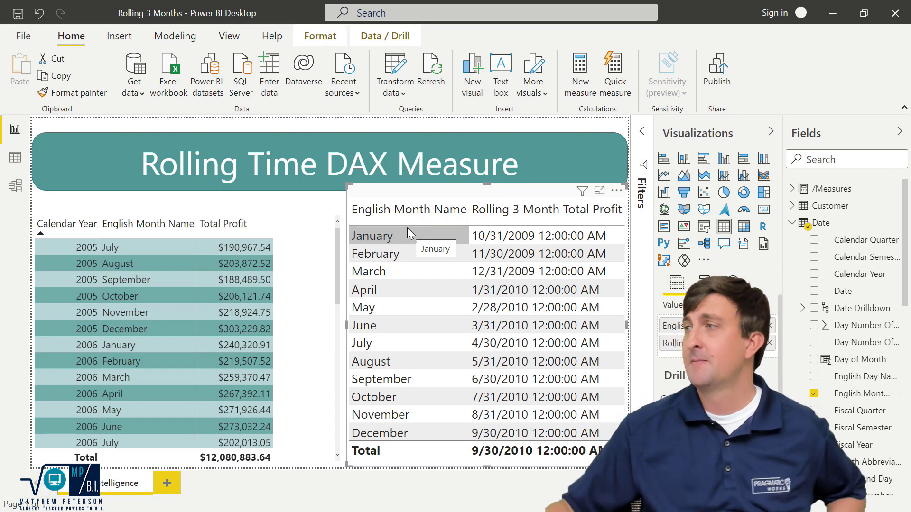
# Reopen the Rolling 3 Month Total Profit formula, wrap StartDay's LASTDATE expression in NEXTDAY, and commit the measure.
pyautogui.click(798, 223)
pyautogui.click(798, 240)
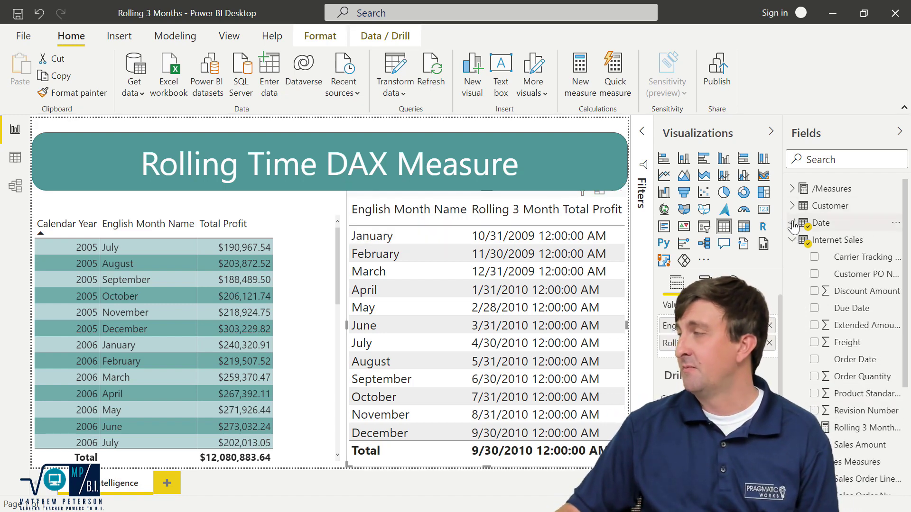
pyautogui.click(845, 429)
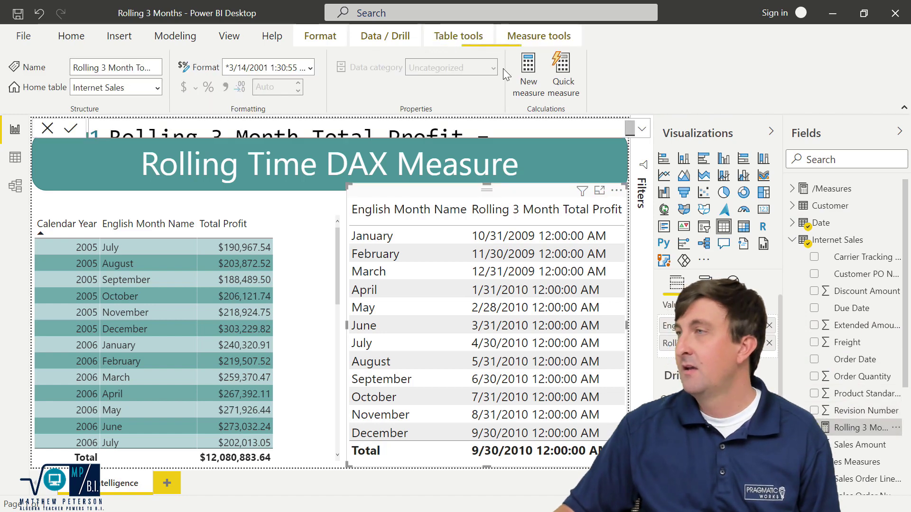
pyautogui.click(642, 129)
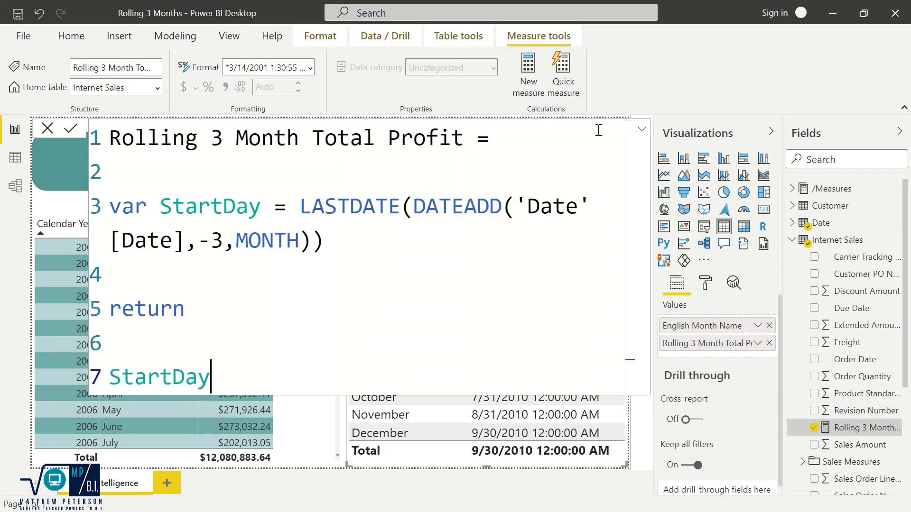
pyautogui.click(299, 203)
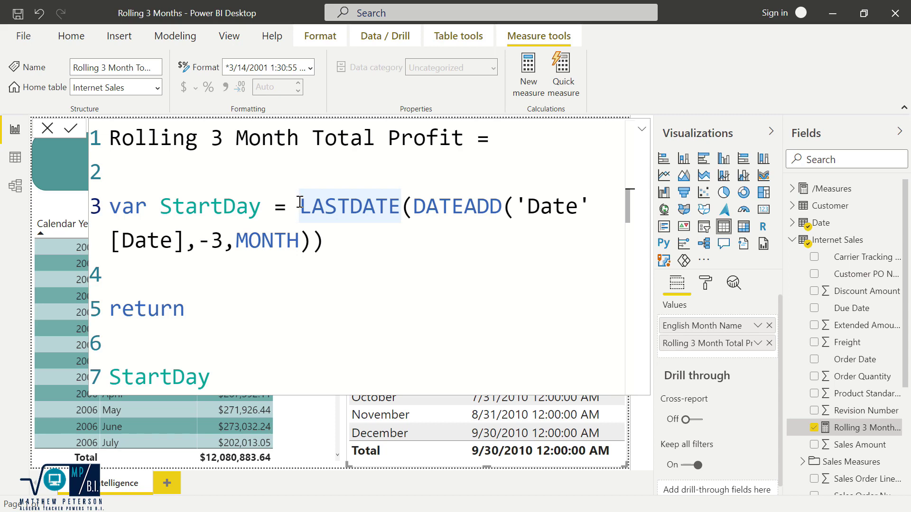
pyautogui.write('nex')
pyautogui.press('Tab')
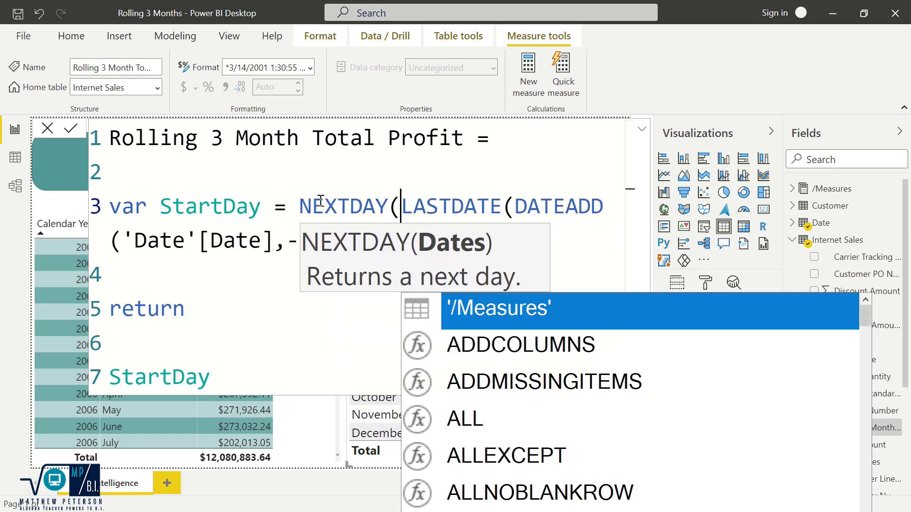
pyautogui.click(563, 240)
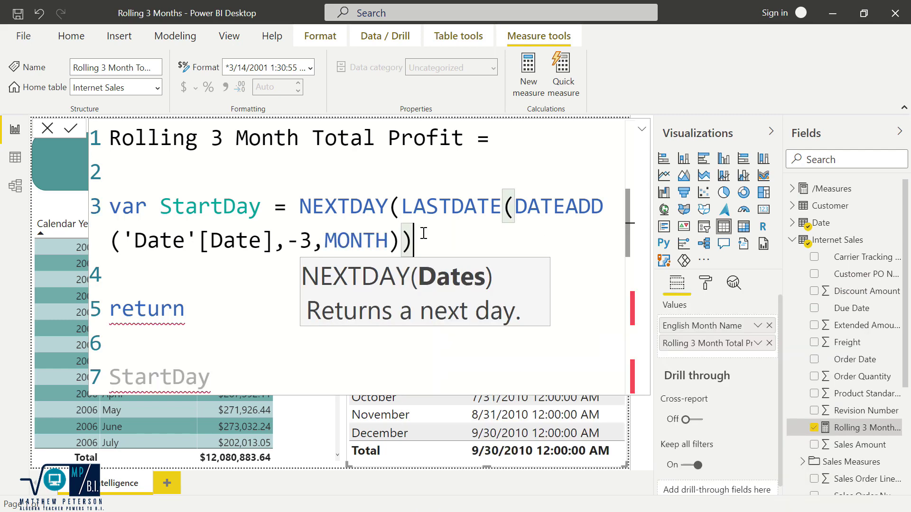
pyautogui.write(')')
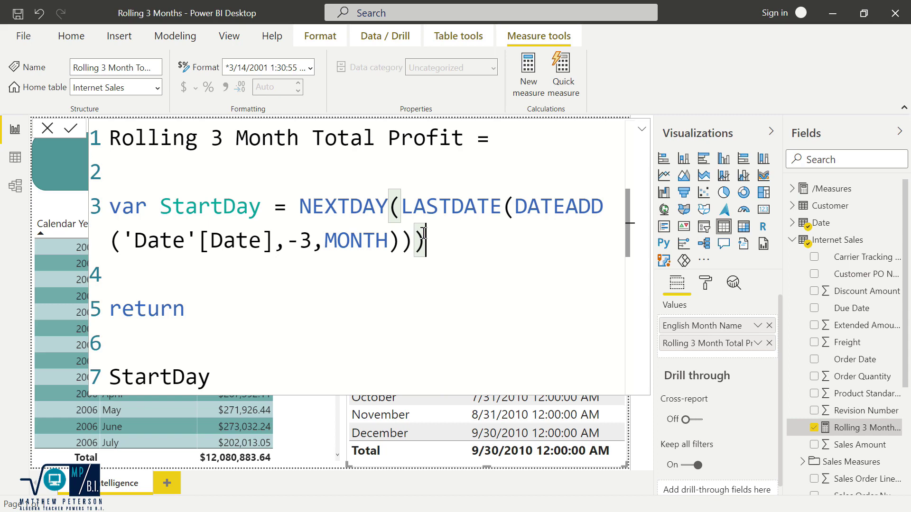
pyautogui.press('Return')
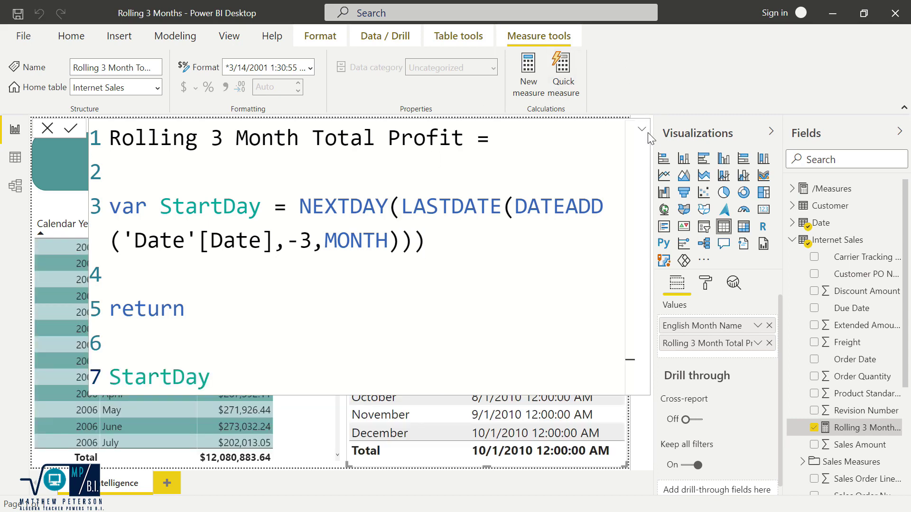
# Collapse the formula editor and replace English Month Name with Calendar Quarter as the first column of the measure's table visual.
pyautogui.click(643, 135)
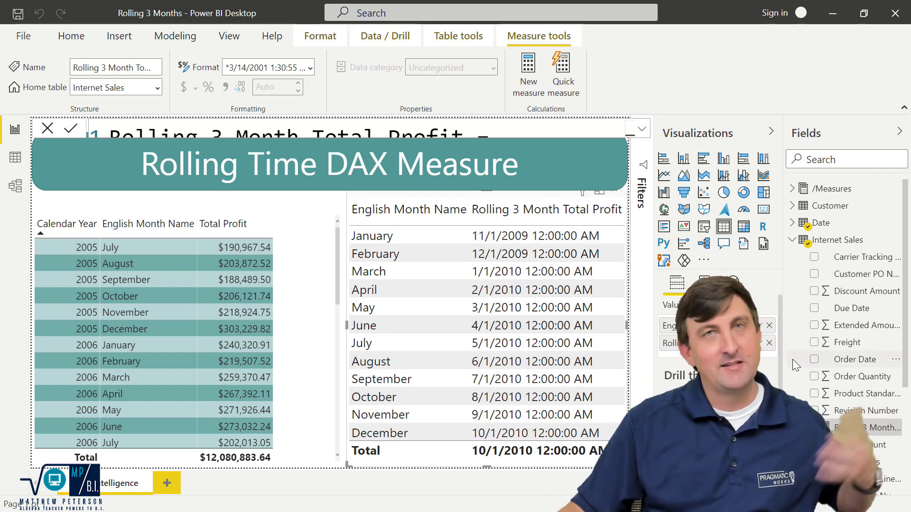
pyautogui.click(769, 327)
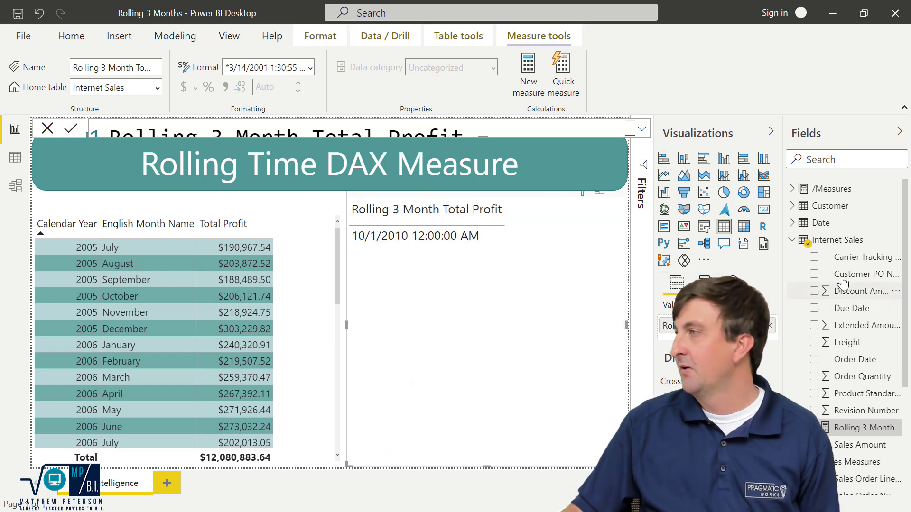
pyautogui.click(798, 225)
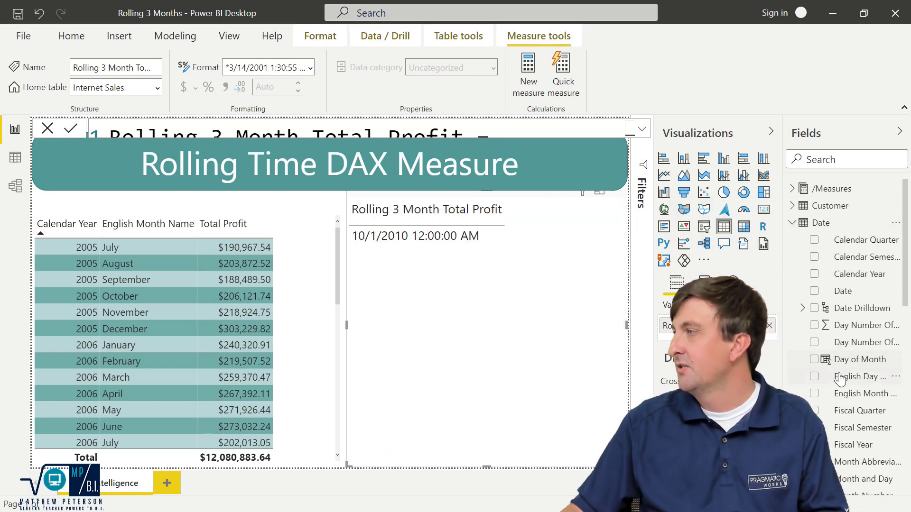
pyautogui.scroll(-5, 816, 360)
pyautogui.scroll(2, 819, 338)
pyautogui.scroll(3, 819, 339)
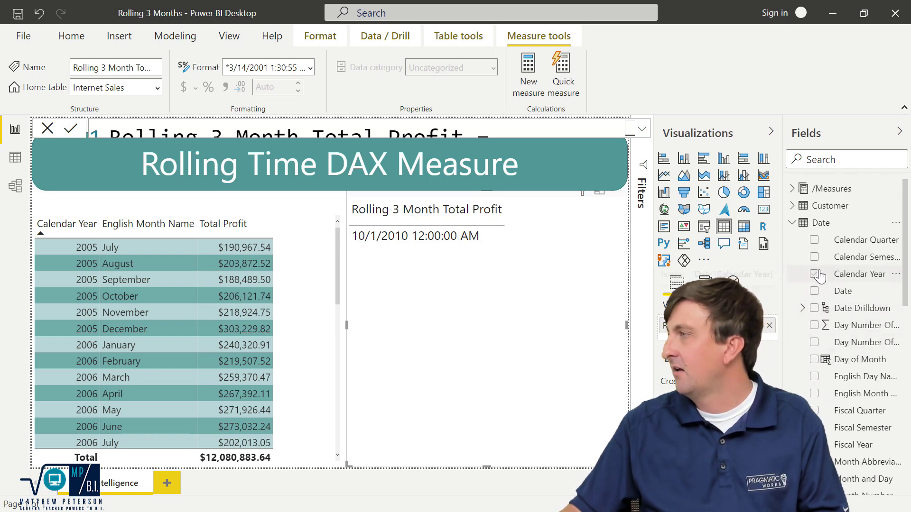
pyautogui.click(814, 239)
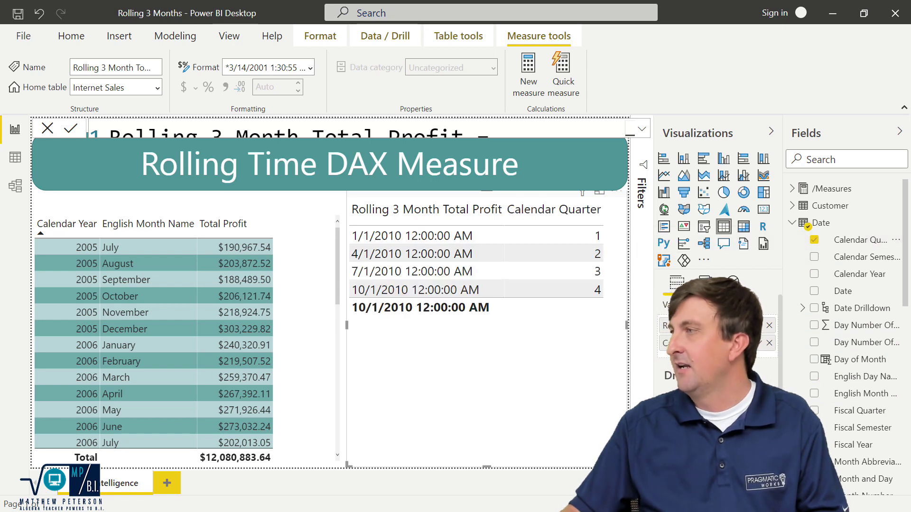
pyautogui.moveTo(668, 342); pyautogui.dragTo(669, 326)
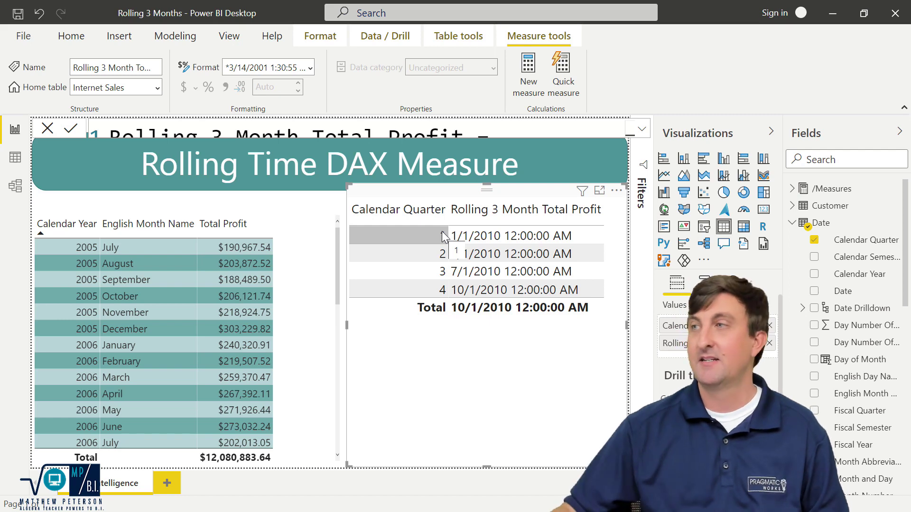
# Reopen the Rolling 3 Month Total Profit formula and begin an EndDay variable declaration on a new line below StartDay.
pyautogui.click(643, 131)
pyautogui.click(453, 234)
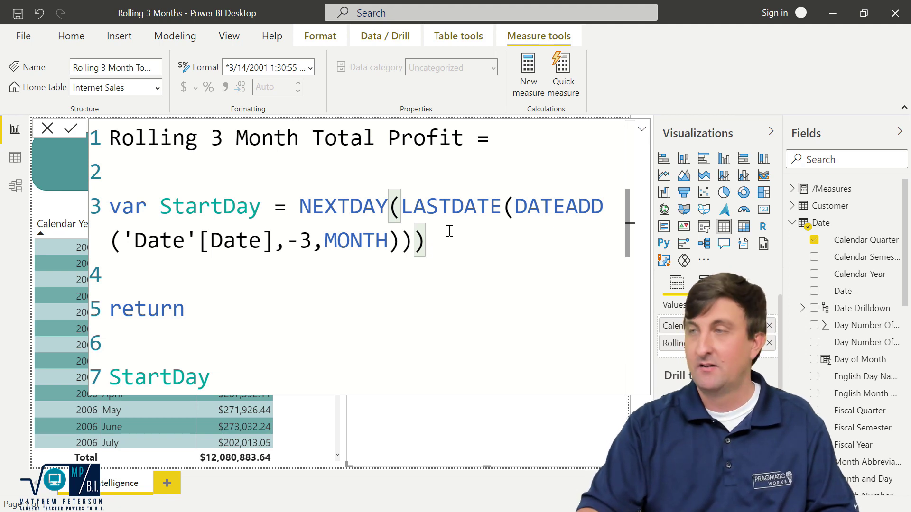
pyautogui.press('Return')
pyautogui.press('Return')
pyautogui.write('var End')
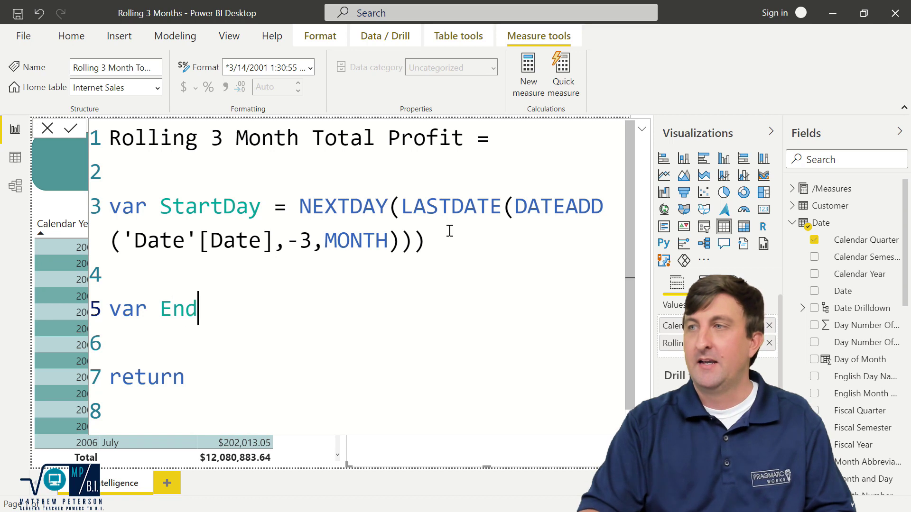
pyautogui.write('Day =')
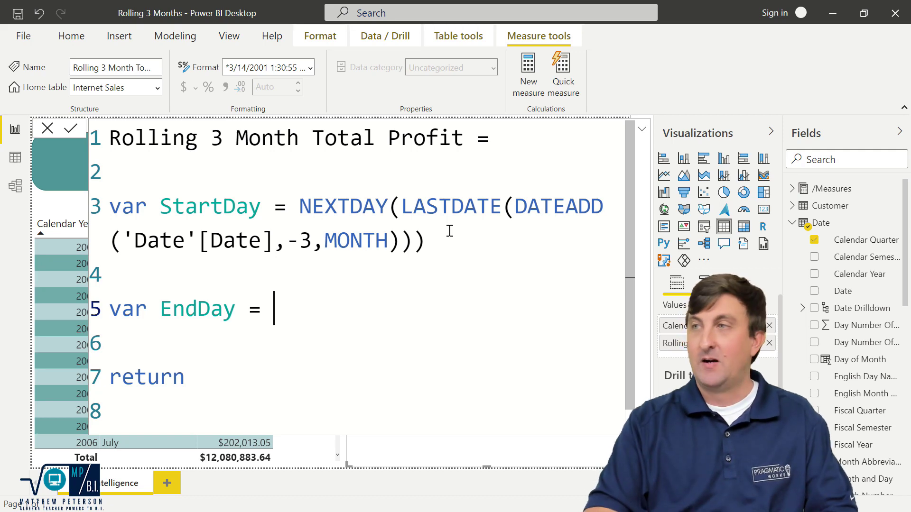
# Define EndDay as LASTDATE('Date'[Date]).
pyautogui.write('las')
pyautogui.press('Tab')
pyautogui.write('(')
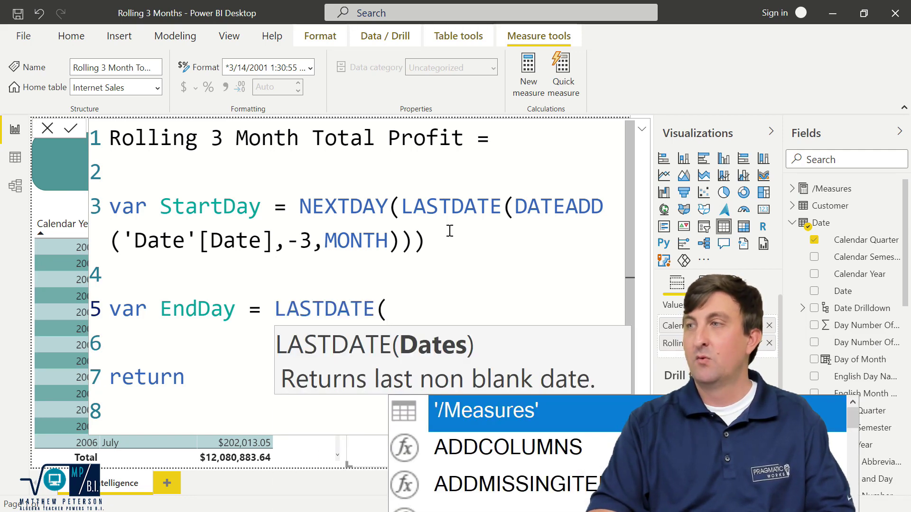
pyautogui.write("'d")
pyautogui.press('Tab')
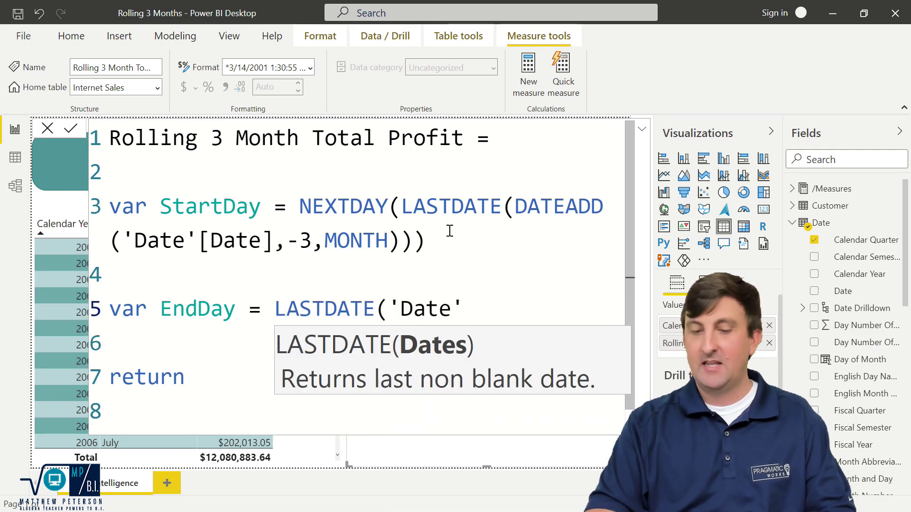
pyautogui.write('[')
pyautogui.write('d')
pyautogui.press('Tab')
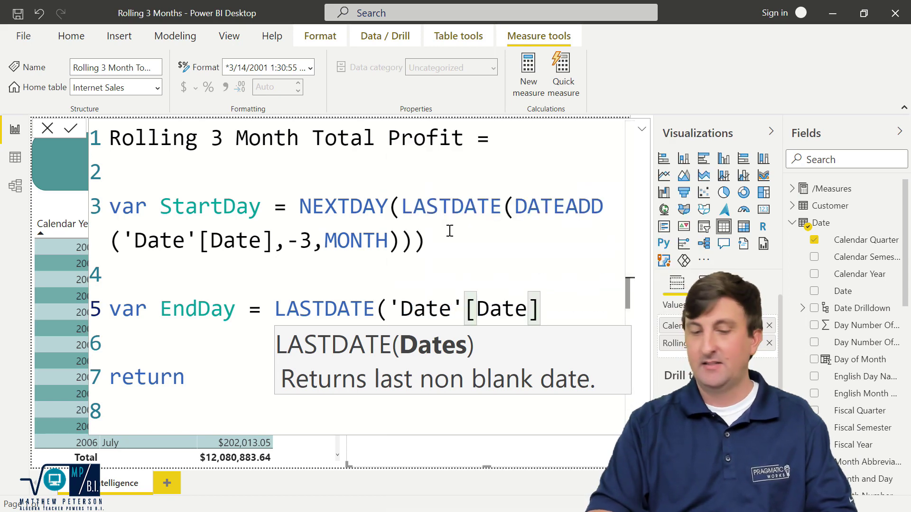
pyautogui.write(')')
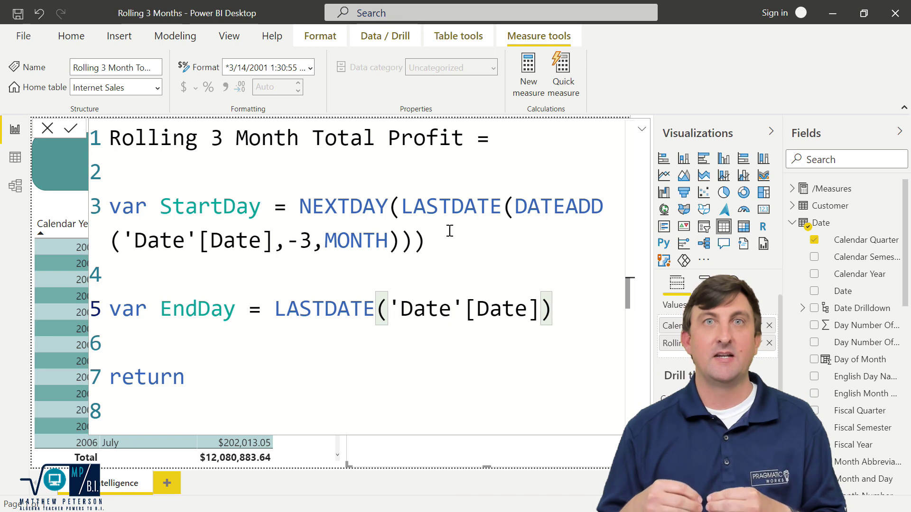
# Make the measure return EndDay instead of StartDay, commit it, and collapse the formula editor.
pyautogui.scroll(-1, 294, 332)
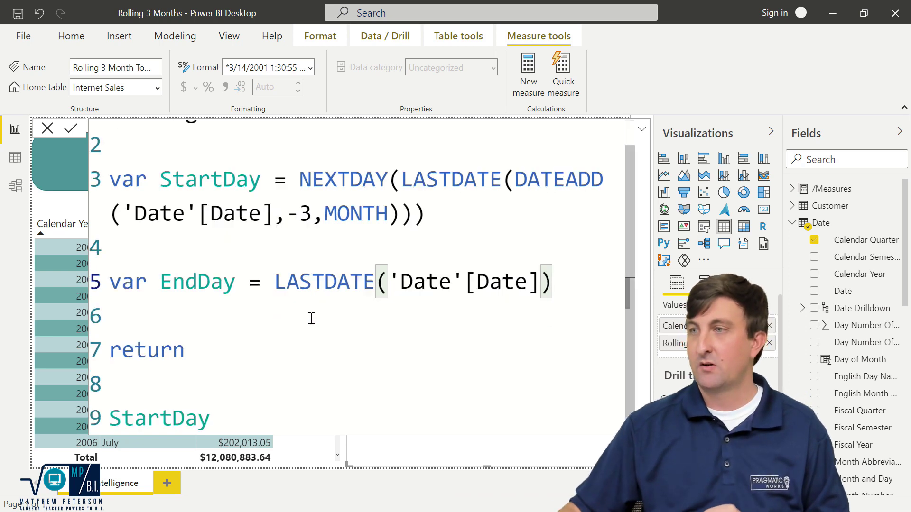
pyautogui.moveTo(233, 415); pyautogui.dragTo(109, 419)
pyautogui.write('Enbd')
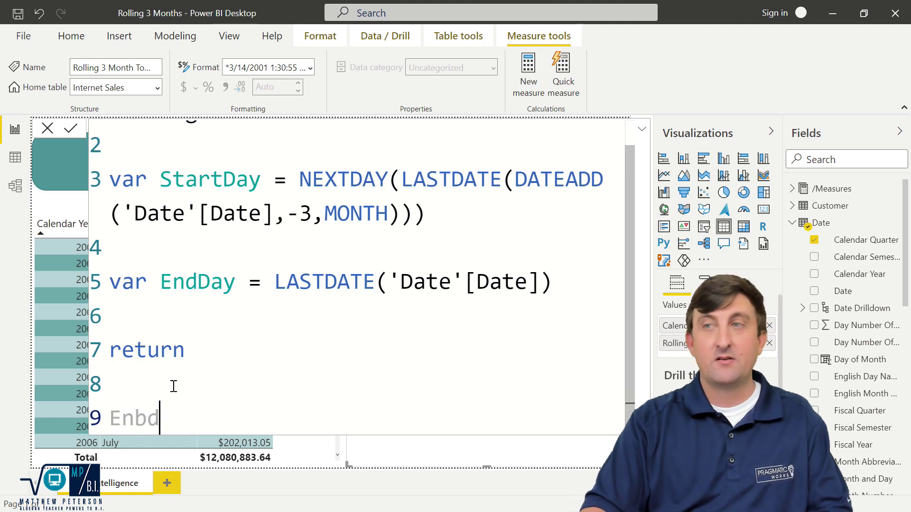
pyautogui.press('BackSpace')
pyautogui.press('BackSpace')
pyautogui.write('dDay')
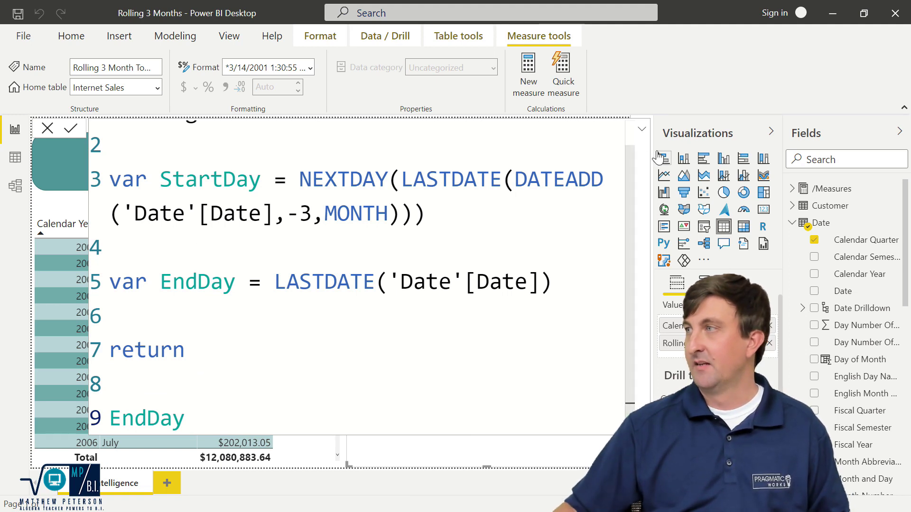
pyautogui.click(642, 129)
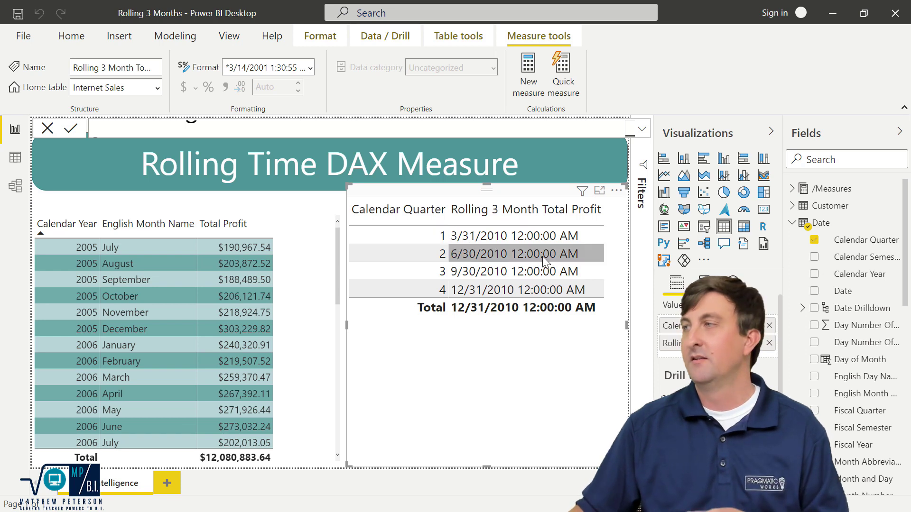
# Replace Calendar Quarter with English Month Name as the first column of the measure's table visual.
pyautogui.click(814, 240)
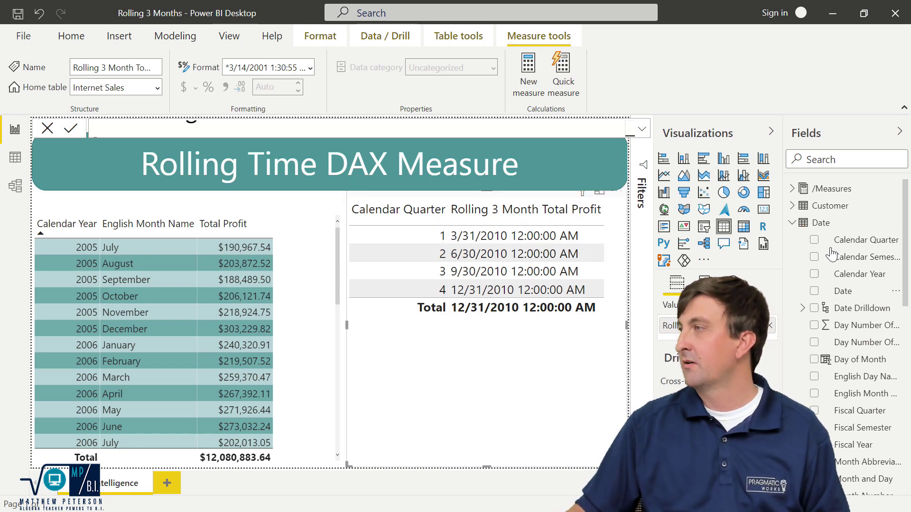
pyautogui.click(814, 393)
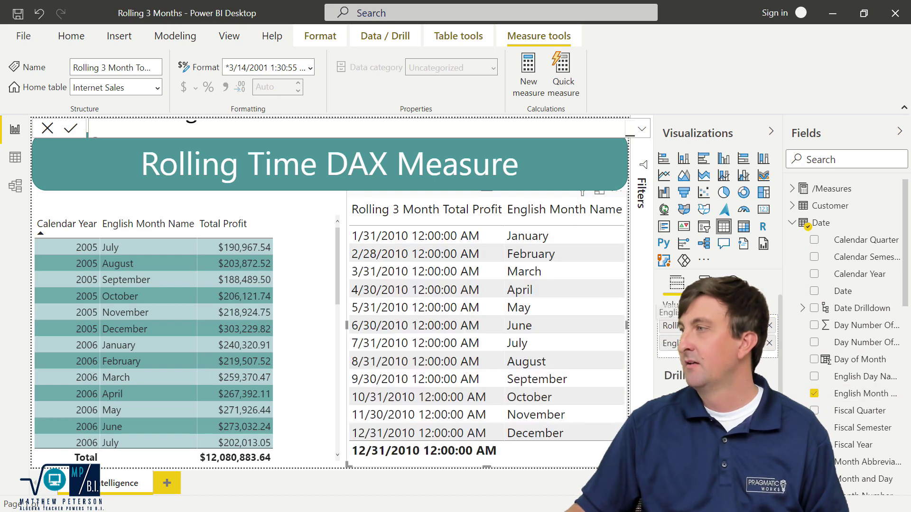
pyautogui.moveTo(669, 319); pyautogui.dragTo(669, 326)
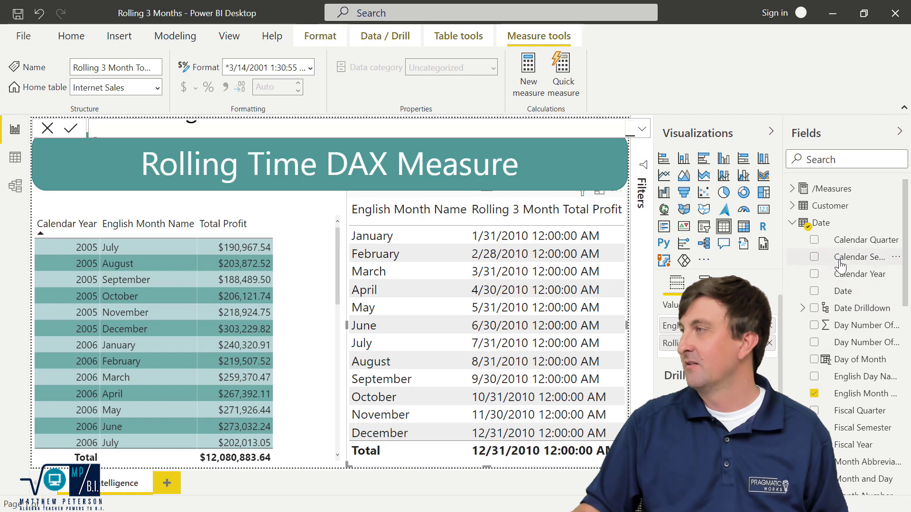
# Reopen the measure's formula and replace the returned EndDay with a CALCULATE expression that takes [Total Profit] as its first argument.
pyautogui.scroll(-8, 842, 360)
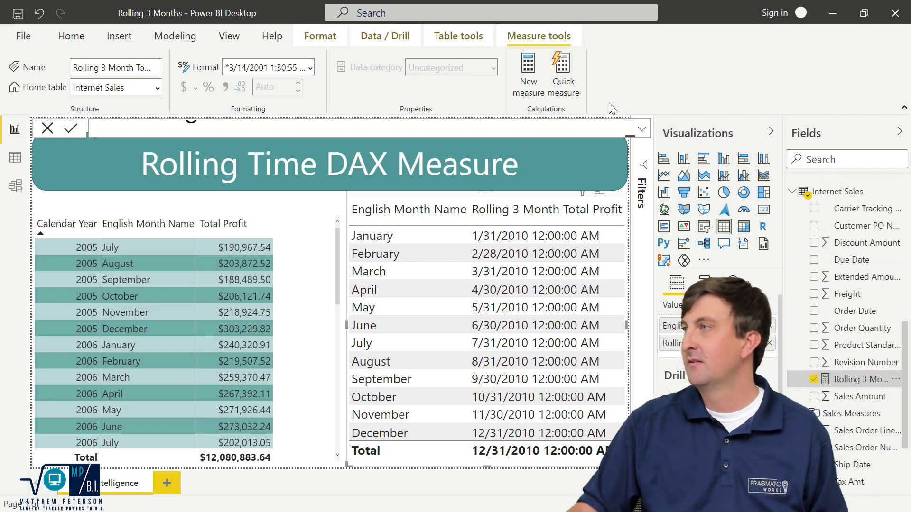
pyautogui.click(641, 130)
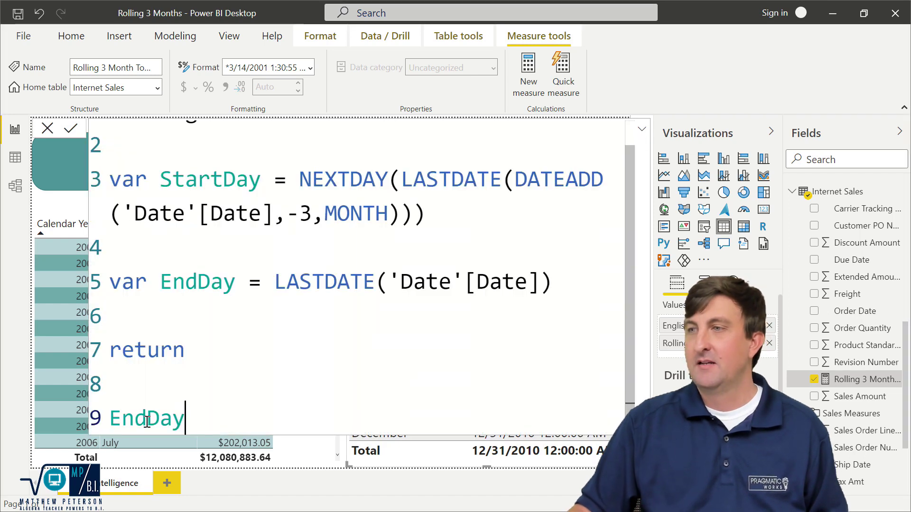
pyautogui.moveTo(191, 418); pyautogui.dragTo(109, 418)
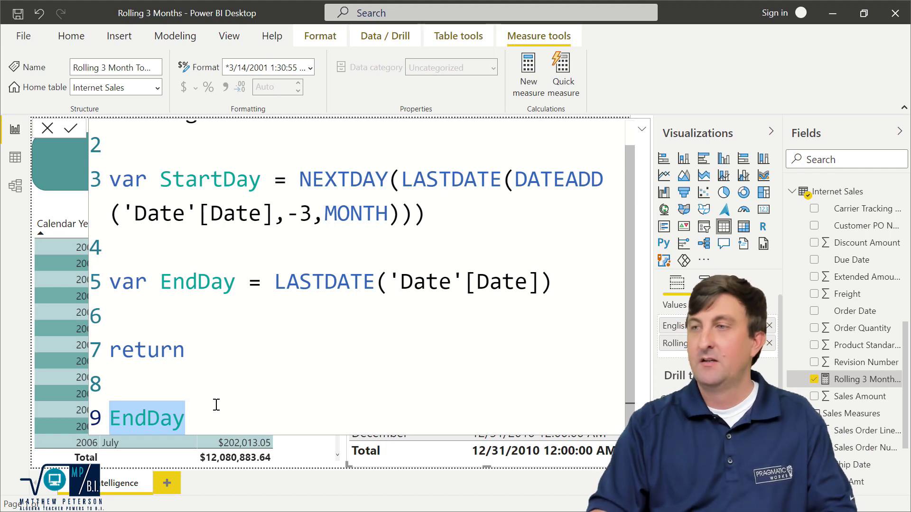
pyautogui.write('cal')
pyautogui.press('Tab')
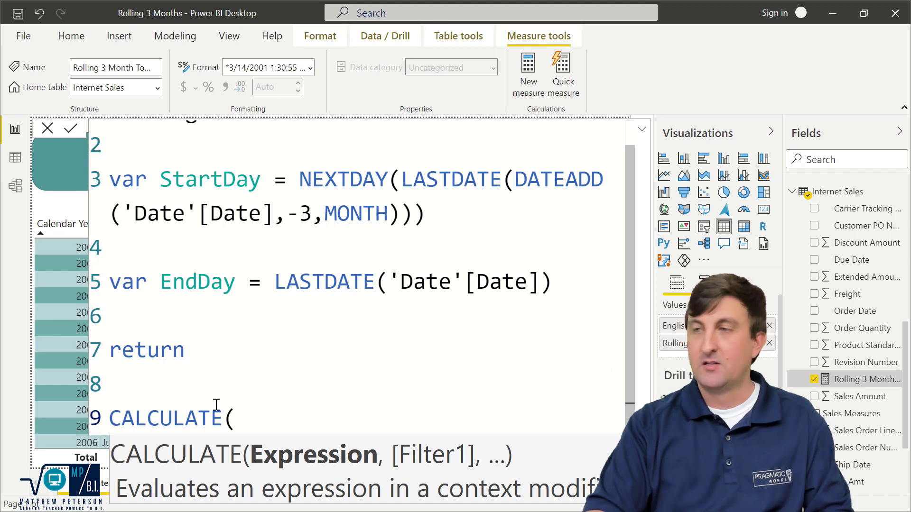
pyautogui.write('[to')
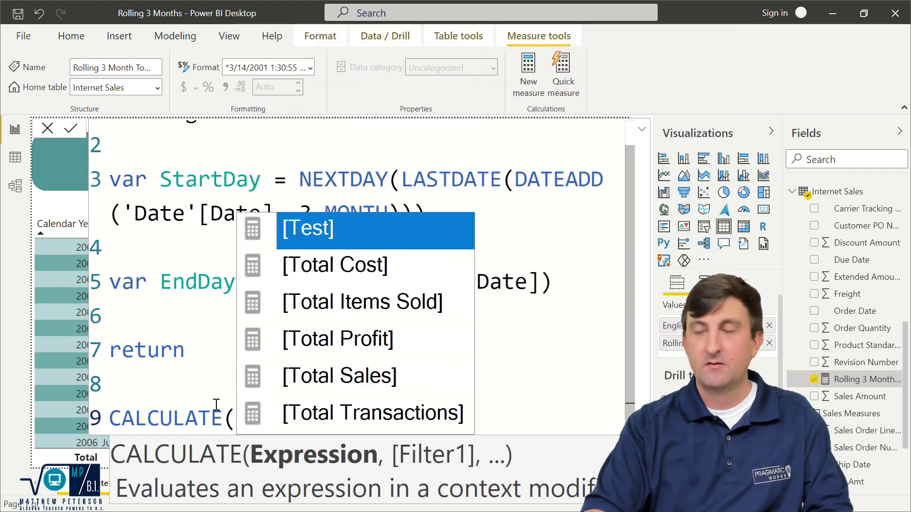
pyautogui.press('Down')
pyautogui.press('Down')
pyautogui.press('Tab')
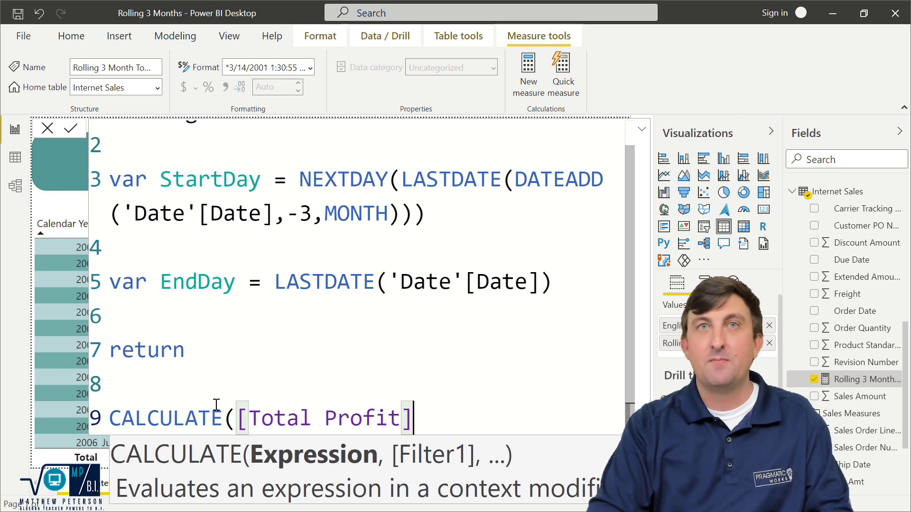
pyautogui.write(', ')
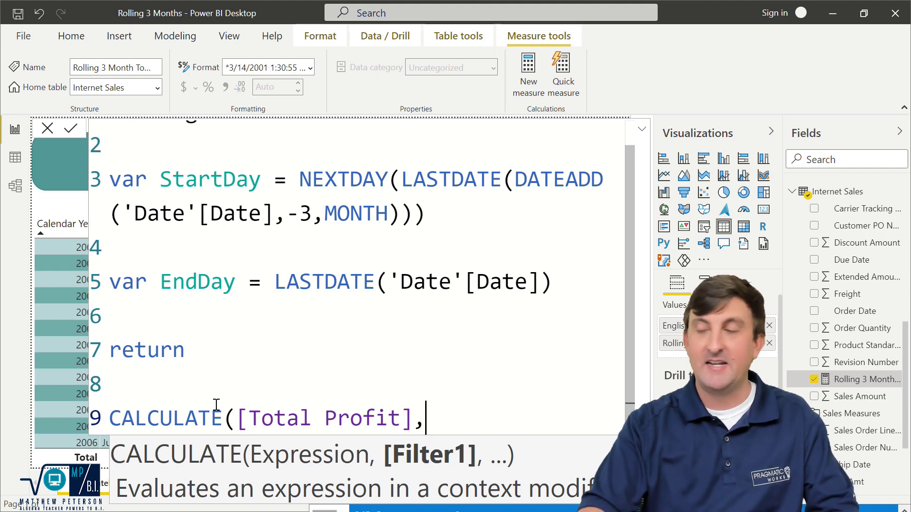
# Add DATESBETWEEN as the CALCULATE filter, with 'Date'[Date] as its dates argument.
pyautogui.write('dates be')
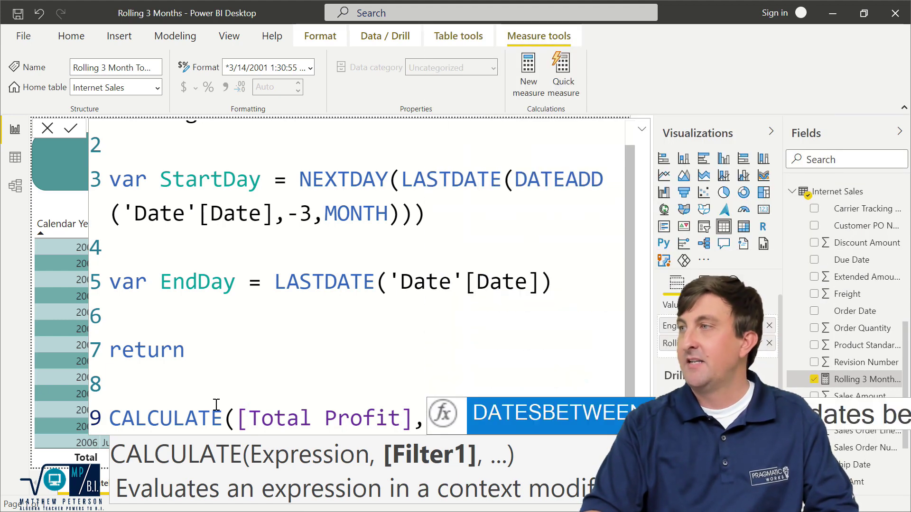
pyautogui.press('Tab')
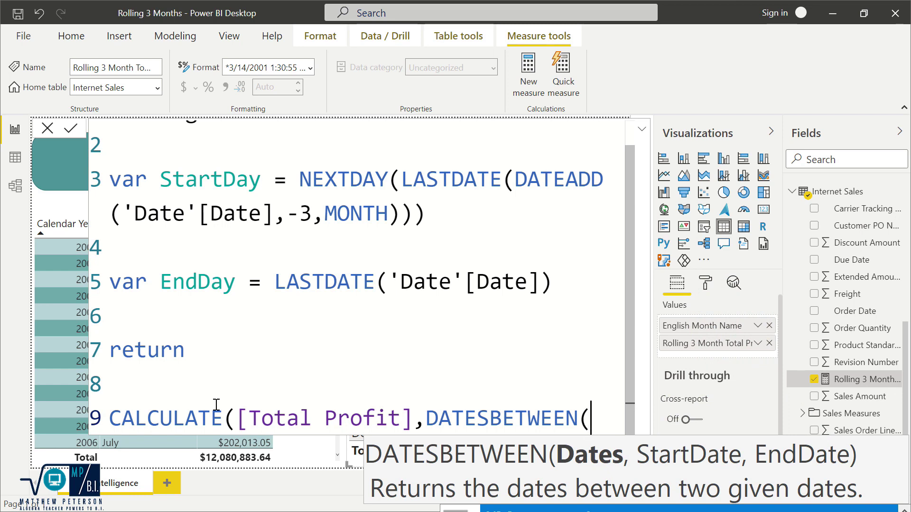
pyautogui.write("'d")
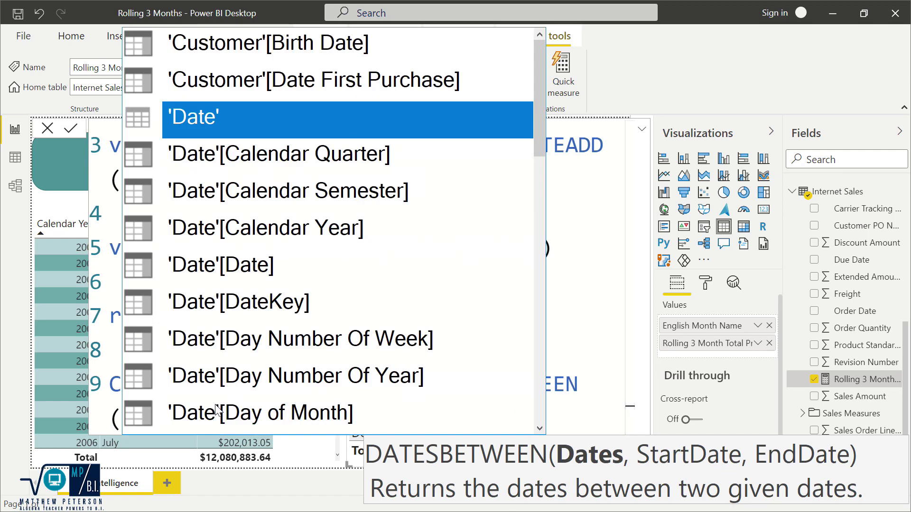
pyautogui.press('Down')
pyautogui.press('Down')
pyautogui.press('Down')
pyautogui.press('Down')
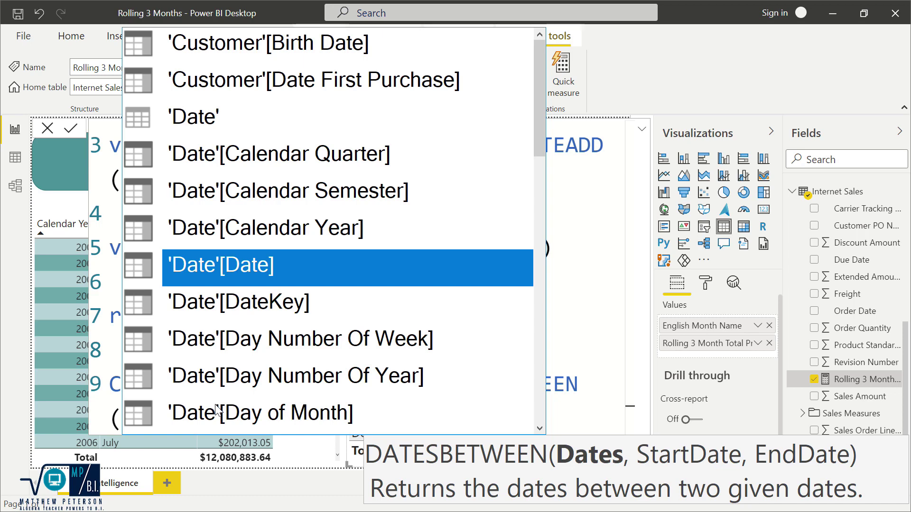
pyautogui.press('Tab')
pyautogui.write(',')
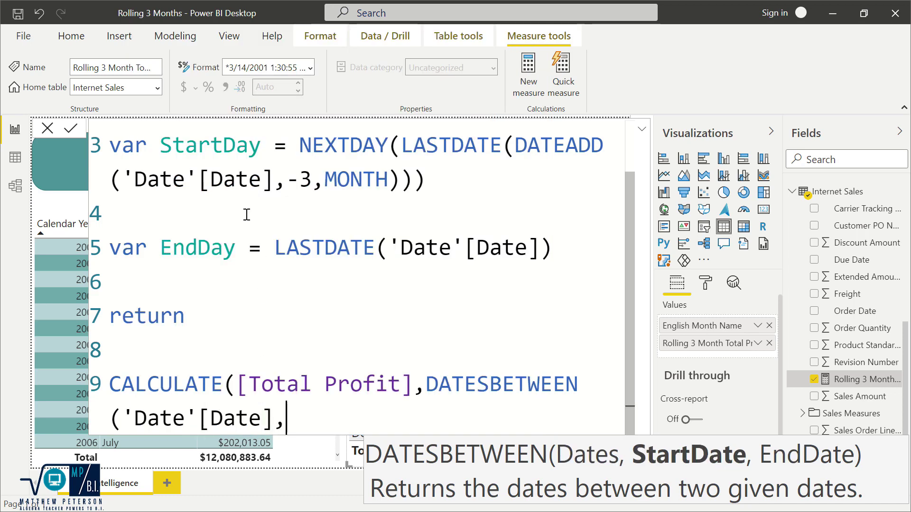
# Complete DATESBETWEEN with StartDay and EndDay as its start and end dates, close both functions, and commit the measure.
pyautogui.write('St')
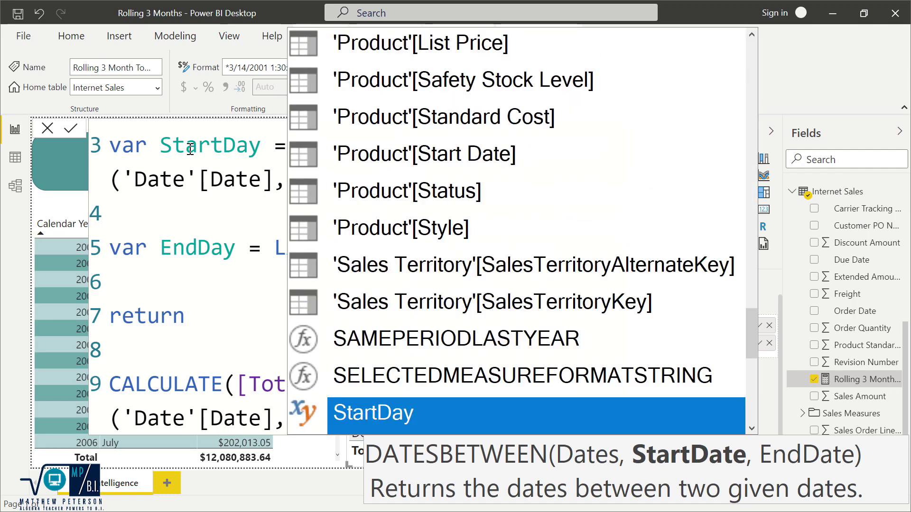
pyautogui.press('Tab')
pyautogui.write(',')
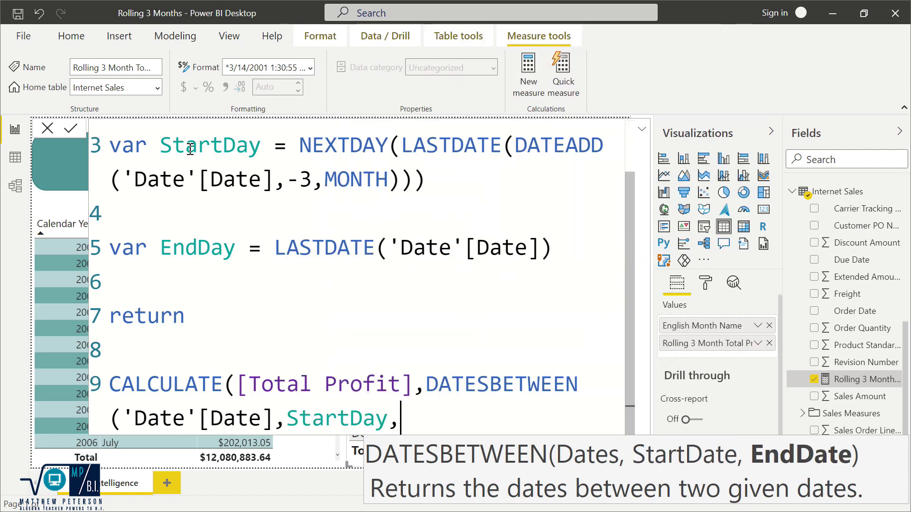
pyautogui.write('En')
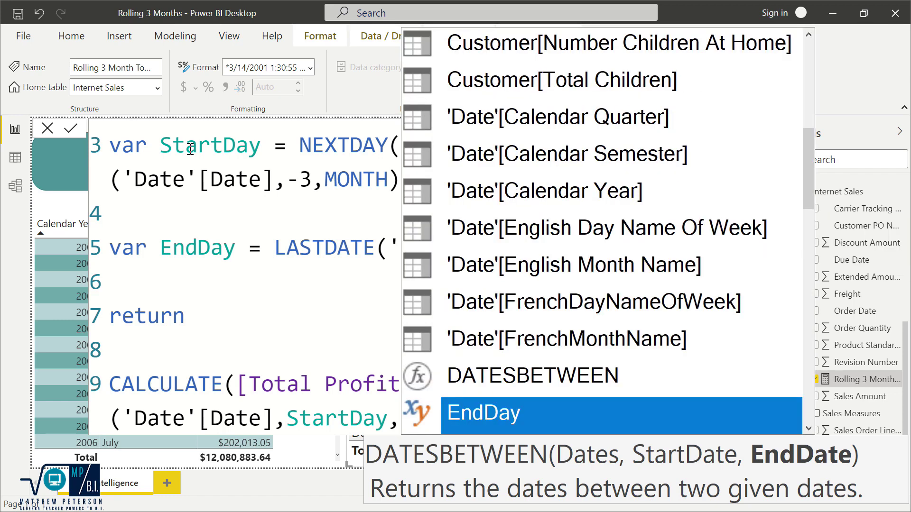
pyautogui.press('Tab')
pyautogui.write(')')
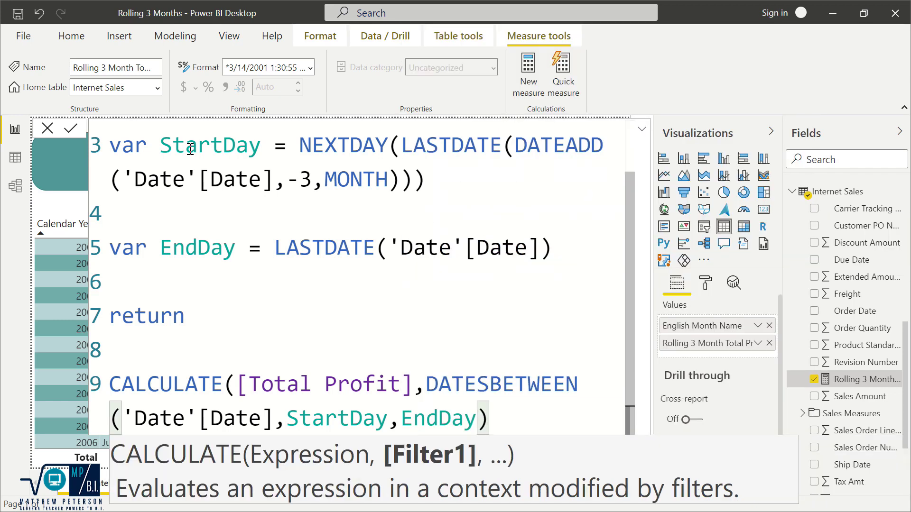
pyautogui.write(')')
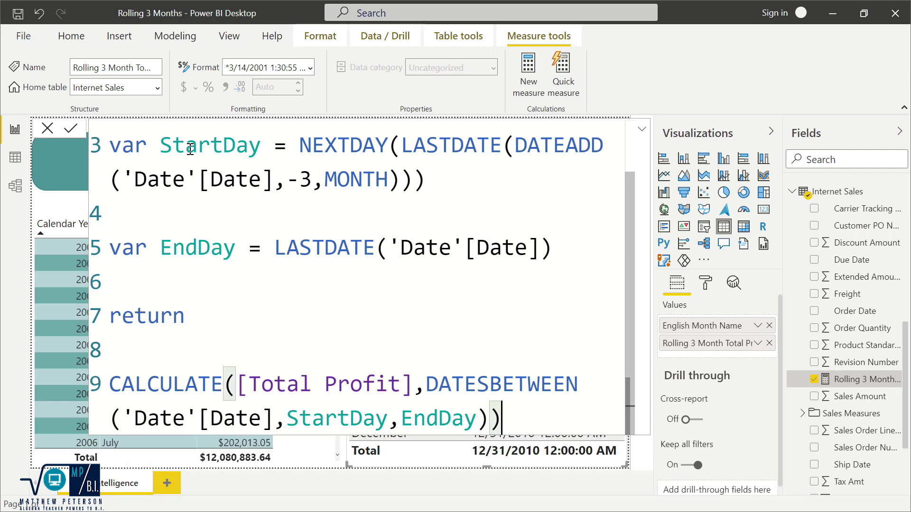
pyautogui.press('Return')
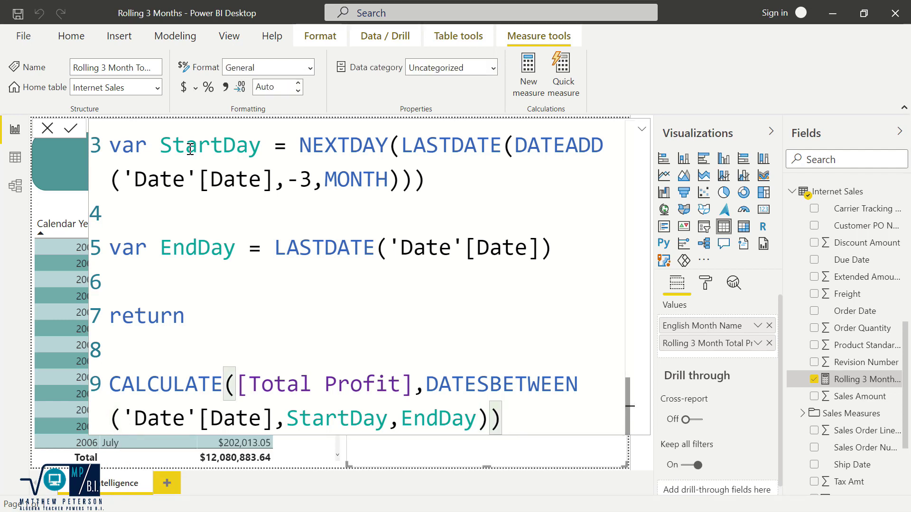
# Collapse the formula editor and remove the table visual holding English Month Name and Rolling 3 Month Total Profit.
pyautogui.click(643, 133)
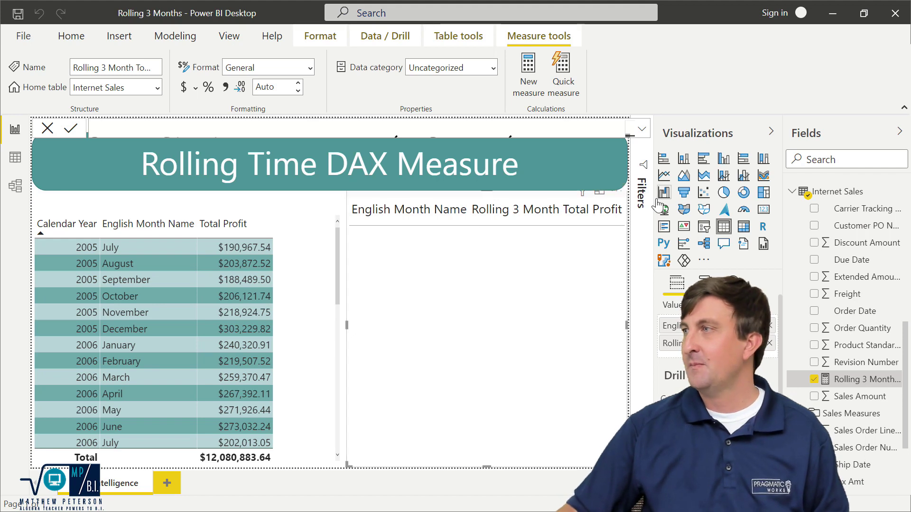
pyautogui.click(616, 190)
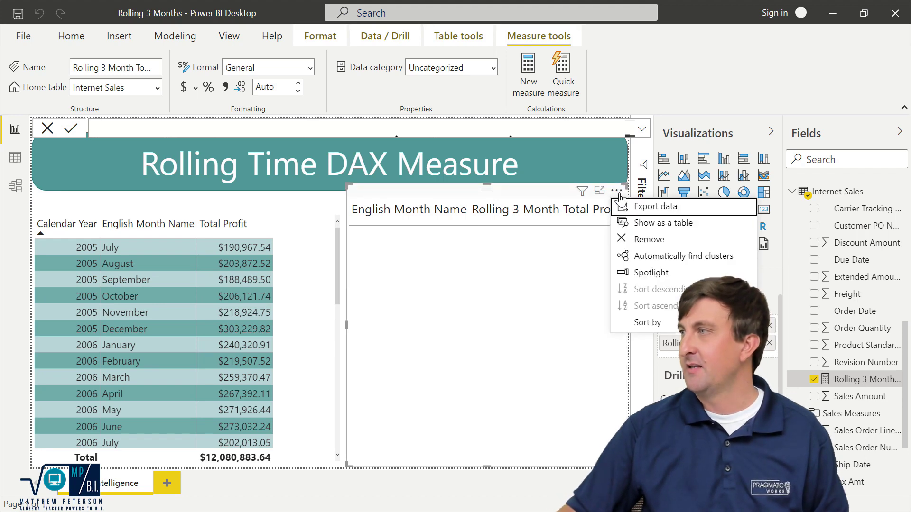
pyautogui.click(647, 240)
# Widen the remaining Total Profit table visual and move it to the middle of the page below the title banner.
pyautogui.click(343, 338)
pyautogui.moveTo(340, 332); pyautogui.dragTo(542, 332)
pyautogui.moveTo(389, 314); pyautogui.dragTo(402, 301)
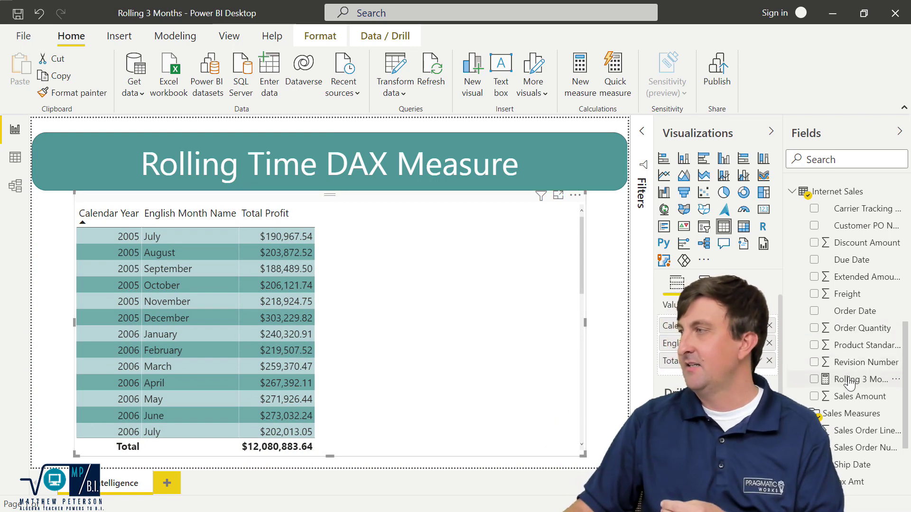
# Add the Rolling 3 Month Total Profit measure to the table visual as a column beside Total Profit.
pyautogui.moveTo(847, 385); pyautogui.dragTo(365, 275)
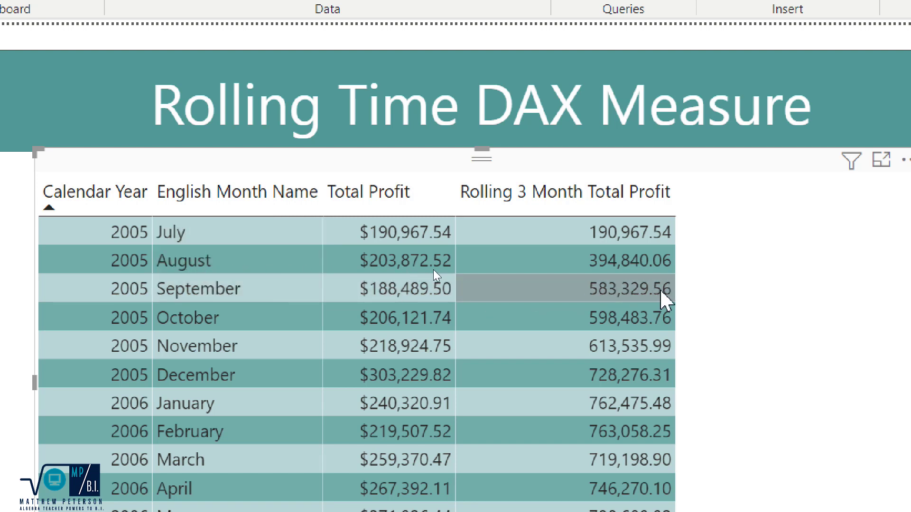
pyautogui.moveTo(676, 289)
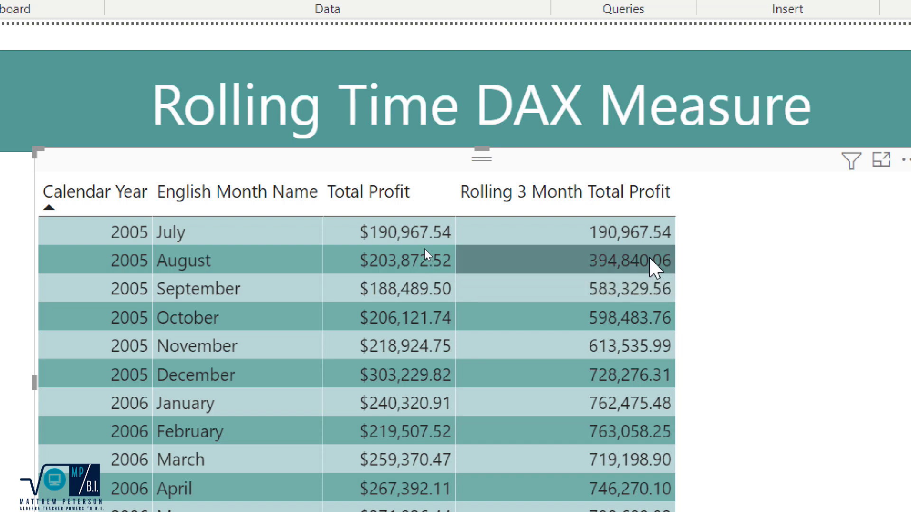
pyautogui.moveTo(615, 234)
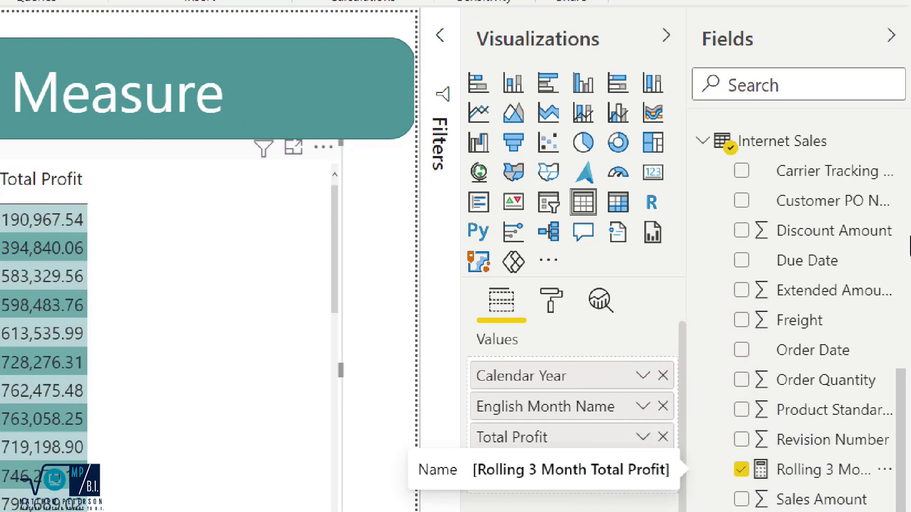
# Replace English Month Name in the table visual with Calendar Quarter, placed between Calendar Year and Total Profit.
pyautogui.moveTo(688, 470); pyautogui.dragTo(664, 467)
pyautogui.click(663, 406)
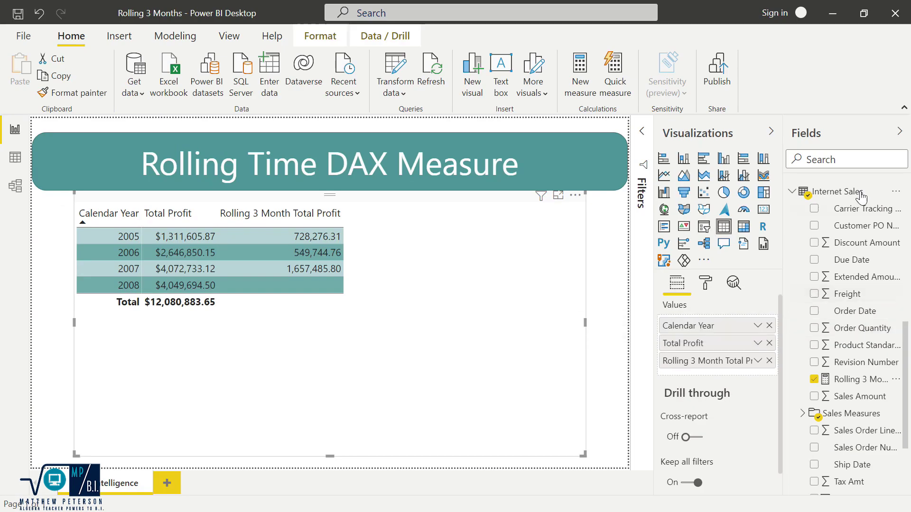
pyautogui.scroll(6, 833, 228)
pyautogui.scroll(3, 830, 237)
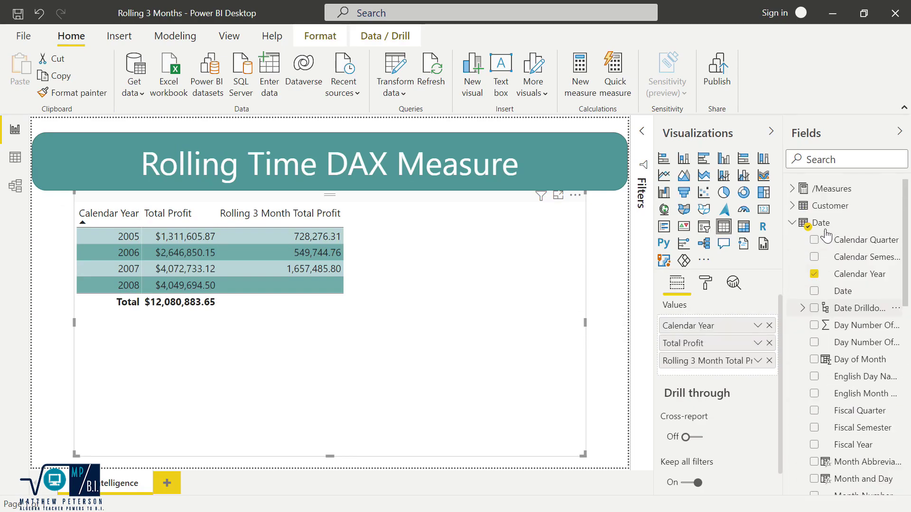
pyautogui.moveTo(835, 240); pyautogui.dragTo(702, 335)
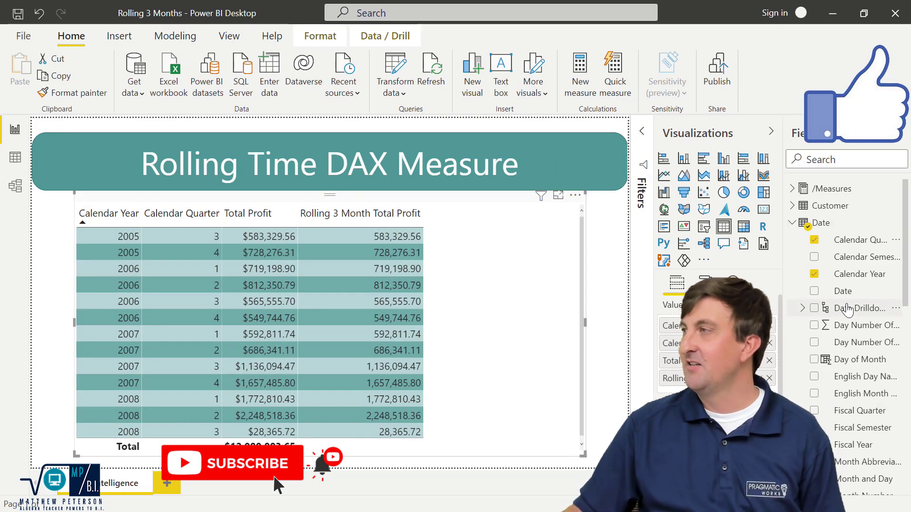
# Open the Rolling 3 Month Total Profit formula in the expanded editor and examine the DATEADD interval in StartDay.
pyautogui.scroll(-5, 849, 332)
pyautogui.click(867, 450)
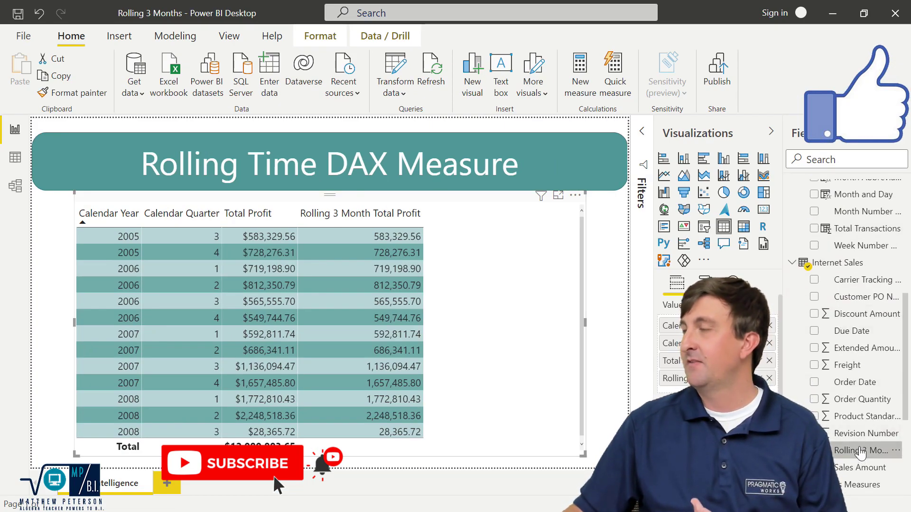
pyautogui.click(641, 126)
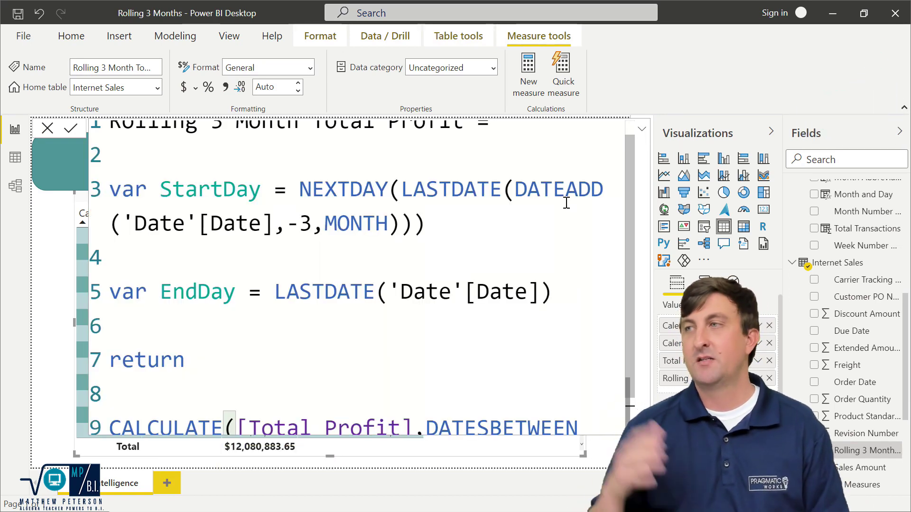
pyautogui.click(312, 225)
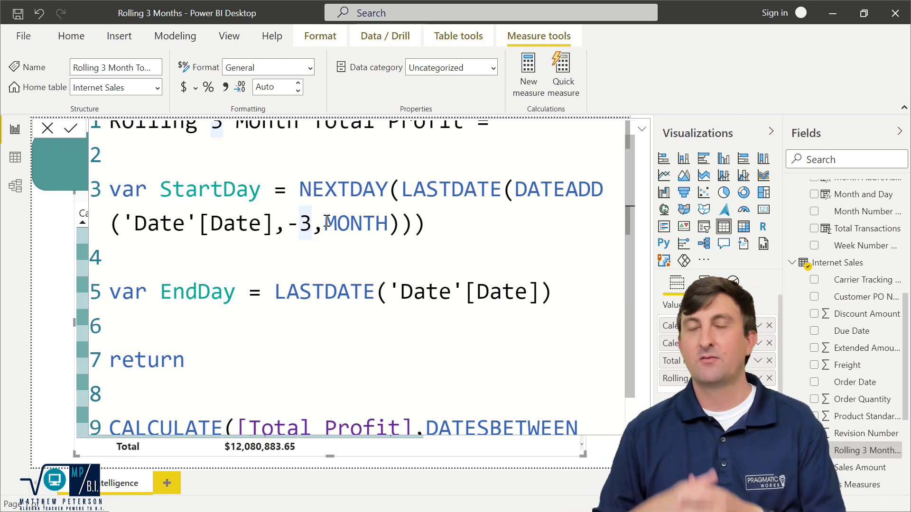